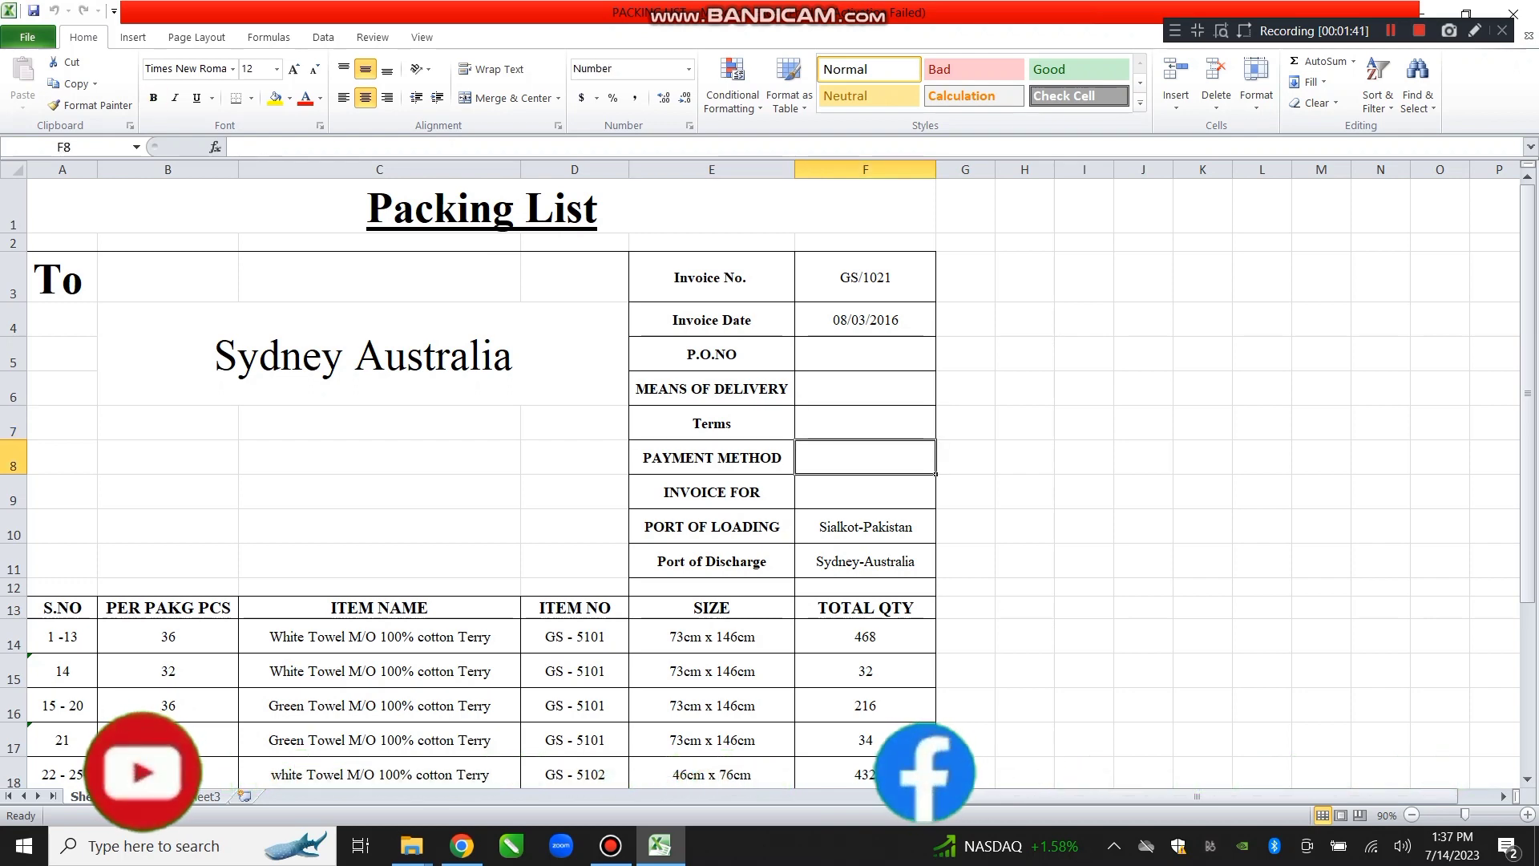
Select the Terms value cell F7 on the Sydney towel packing list
left_click(866, 424)
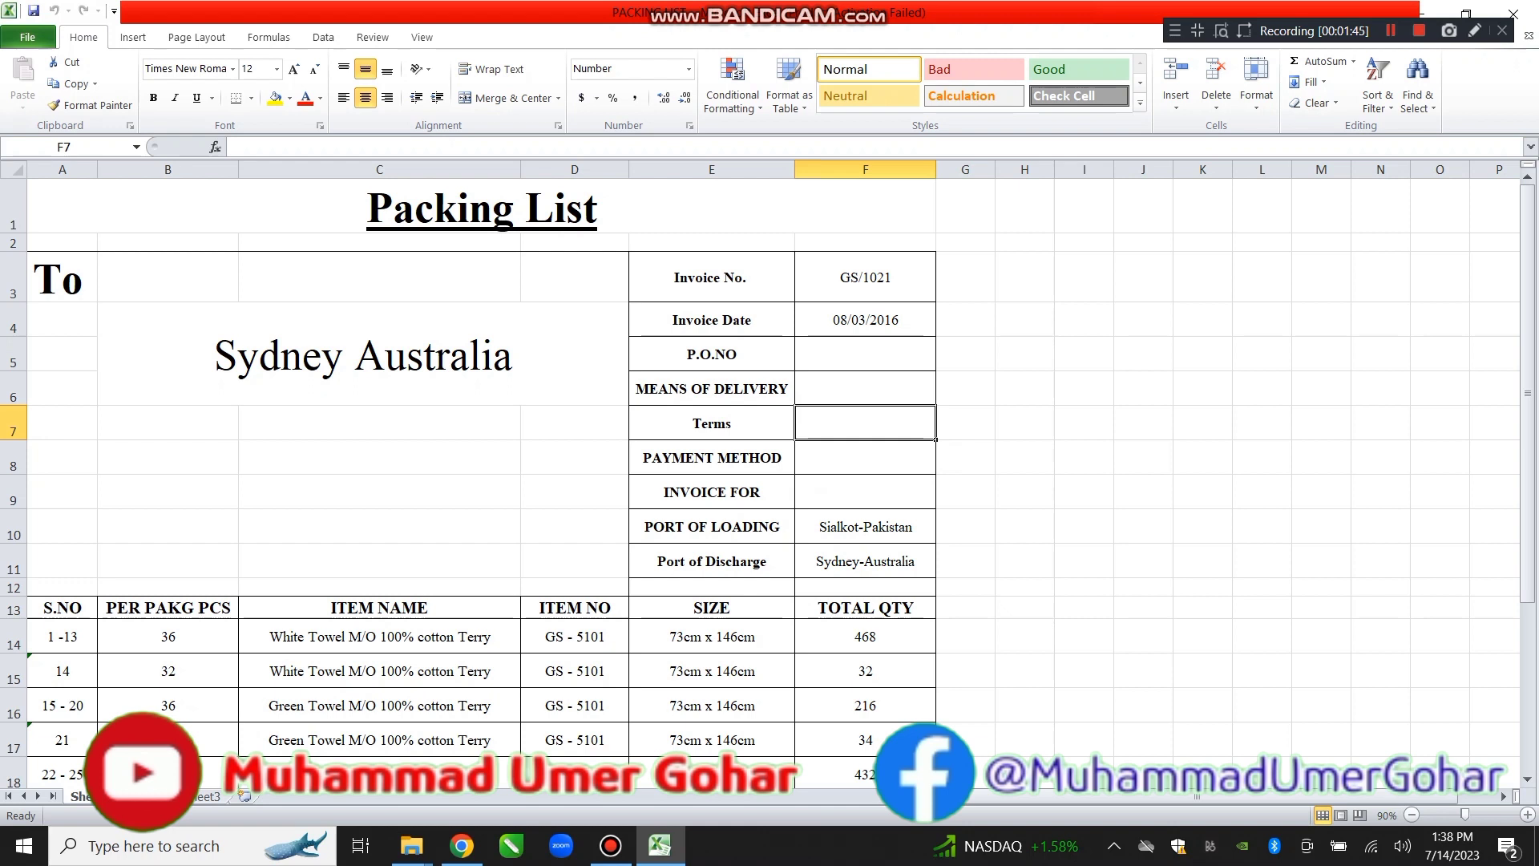
key("Down")
key("Down")
key("Left")
key("Right")
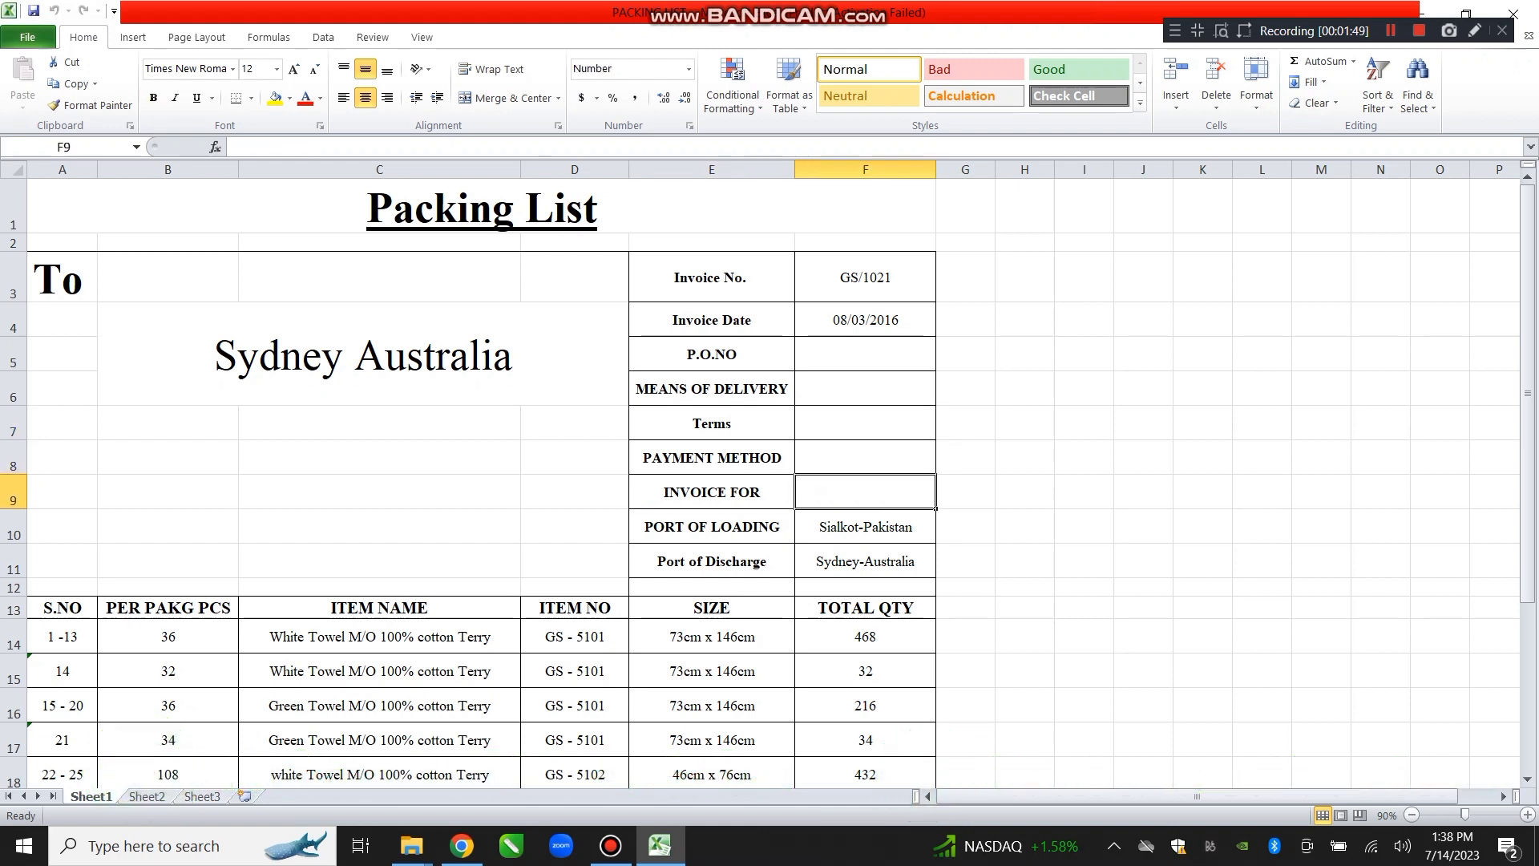
key("Down")
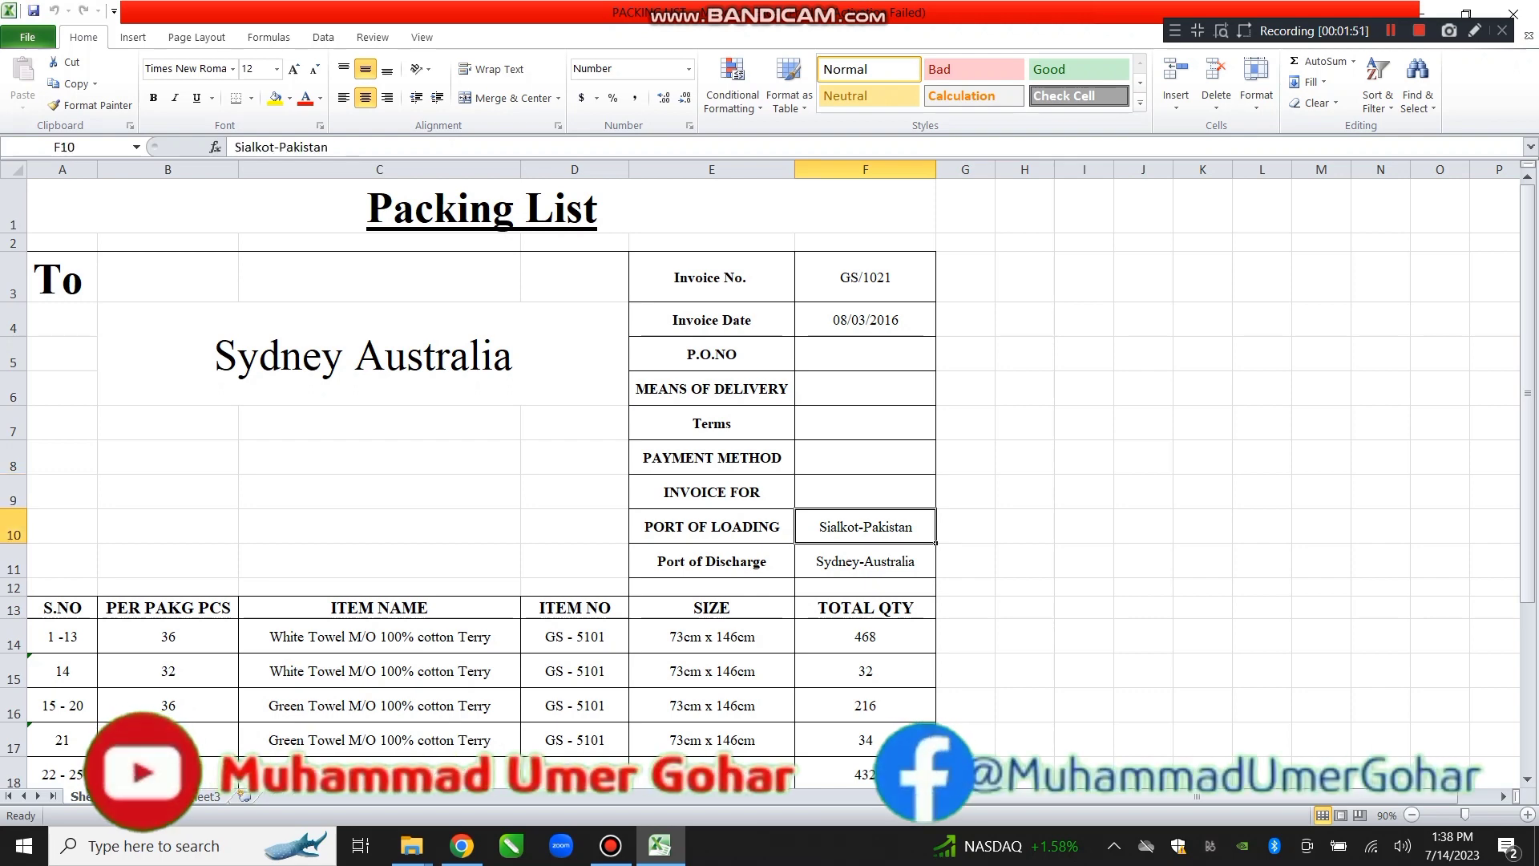
key("Down")
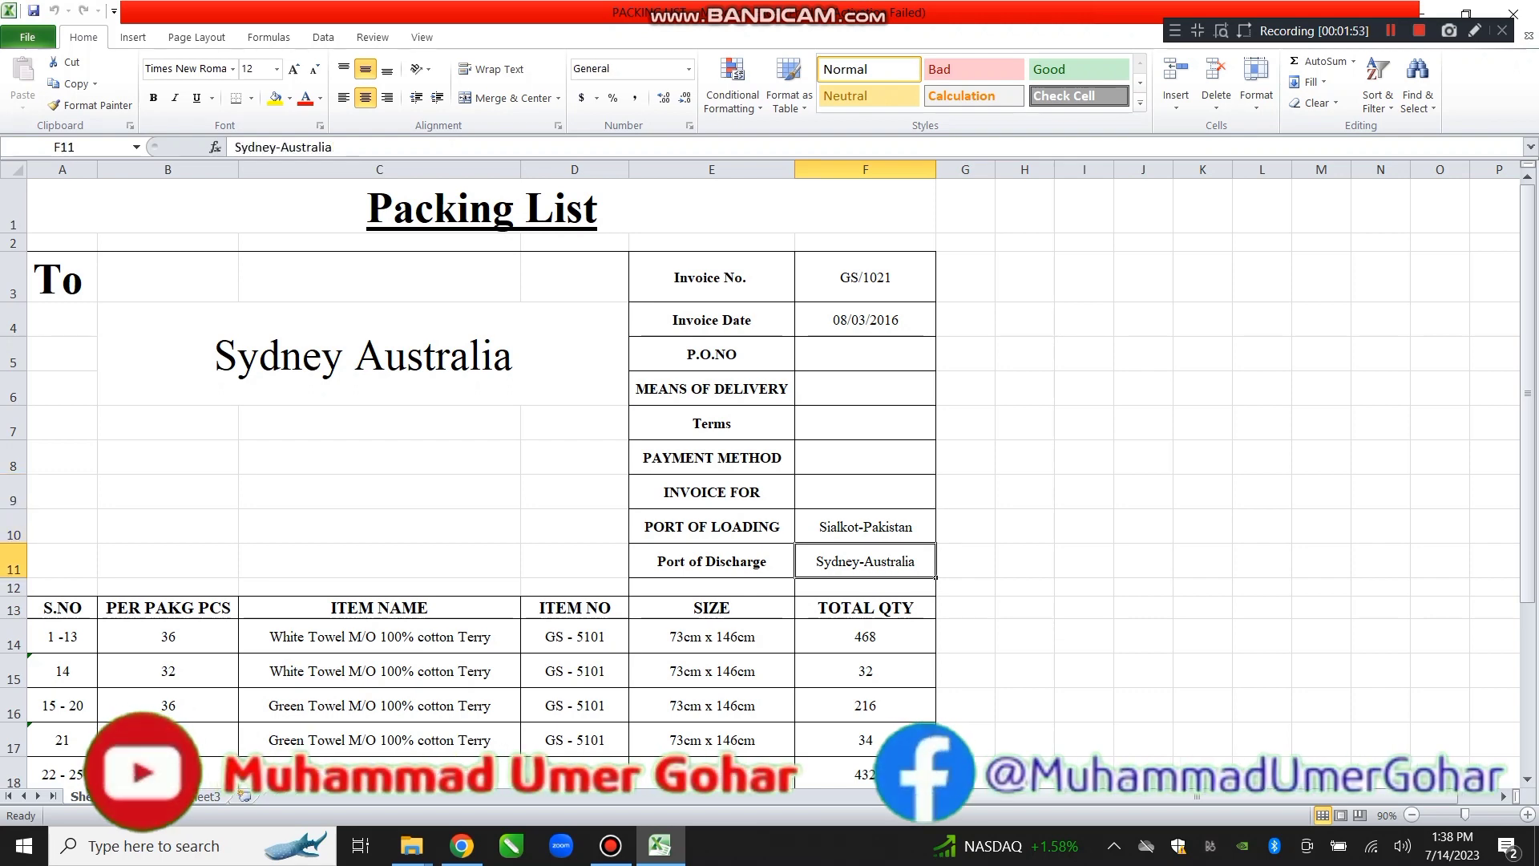
scroll(529, 473, "down", 3)
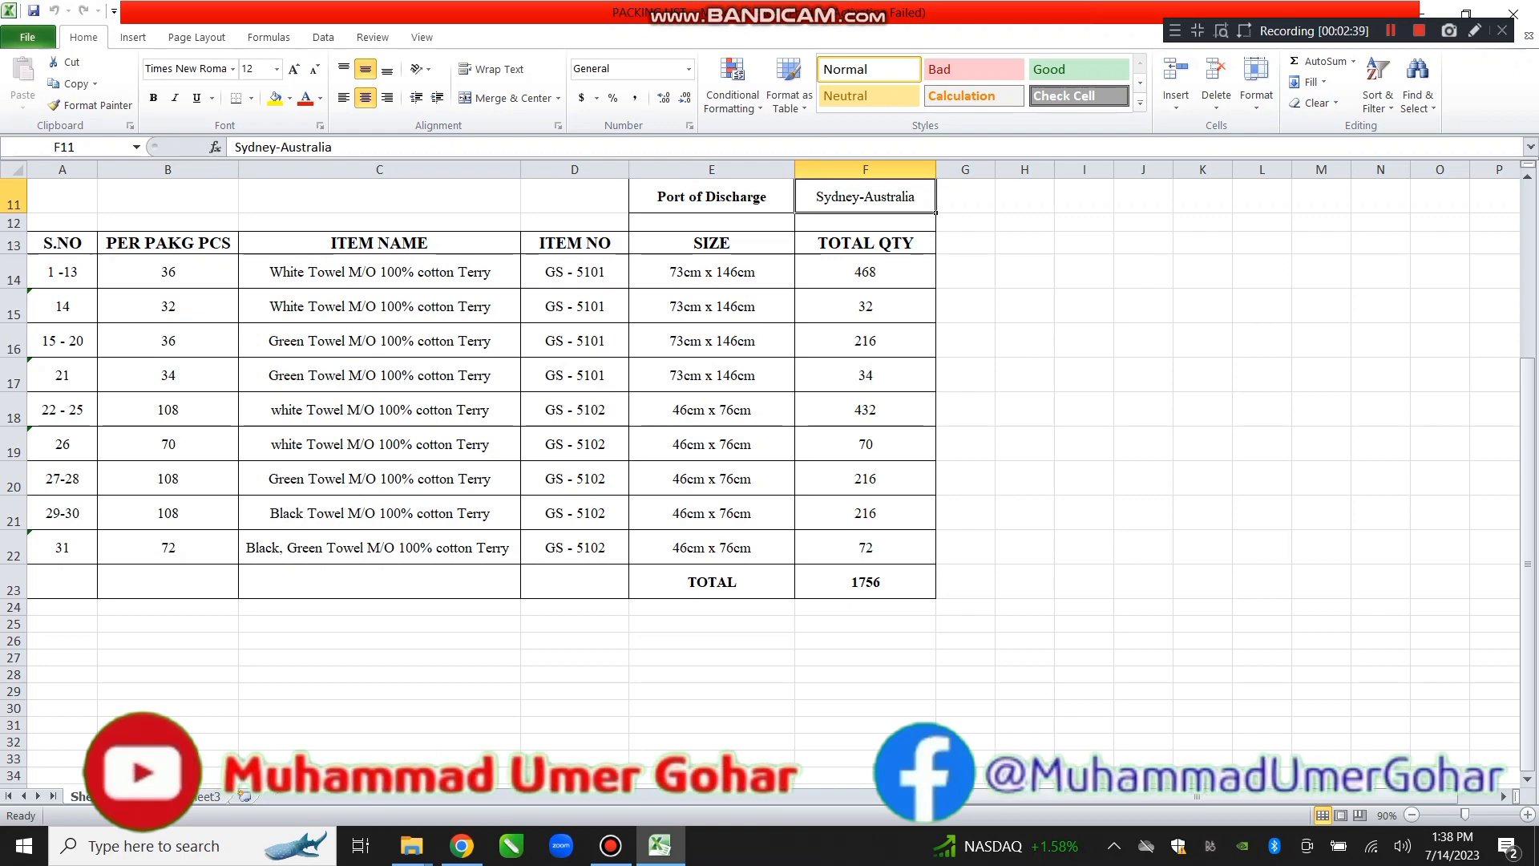
scroll(481, 385, "up", 4)
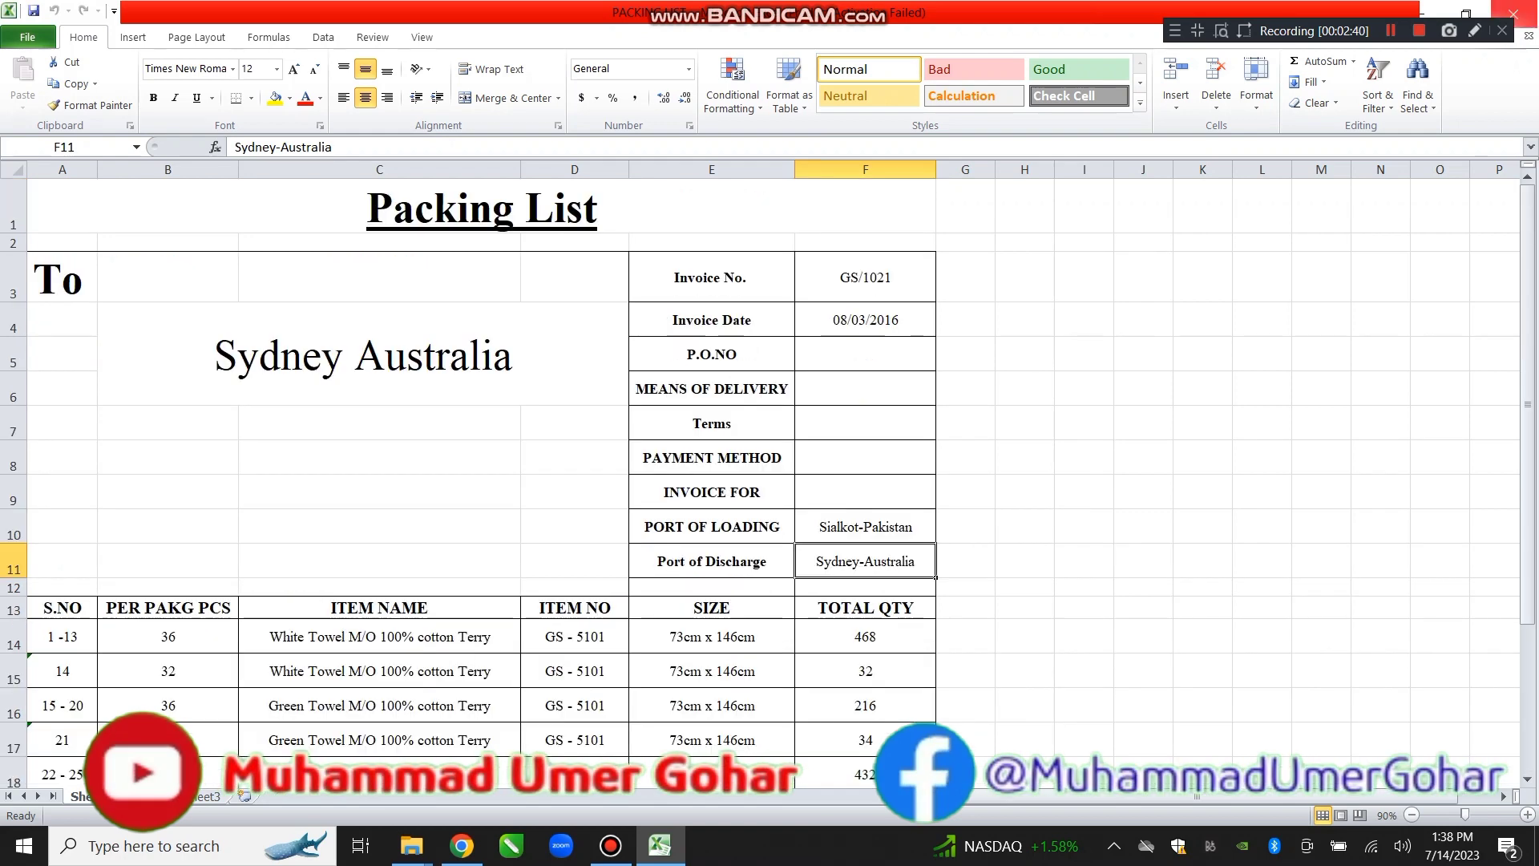
Close the packing list and open Sending Invoice Towels, dismissing the activation notice
left_click(1514, 13)
double_click(453, 251)
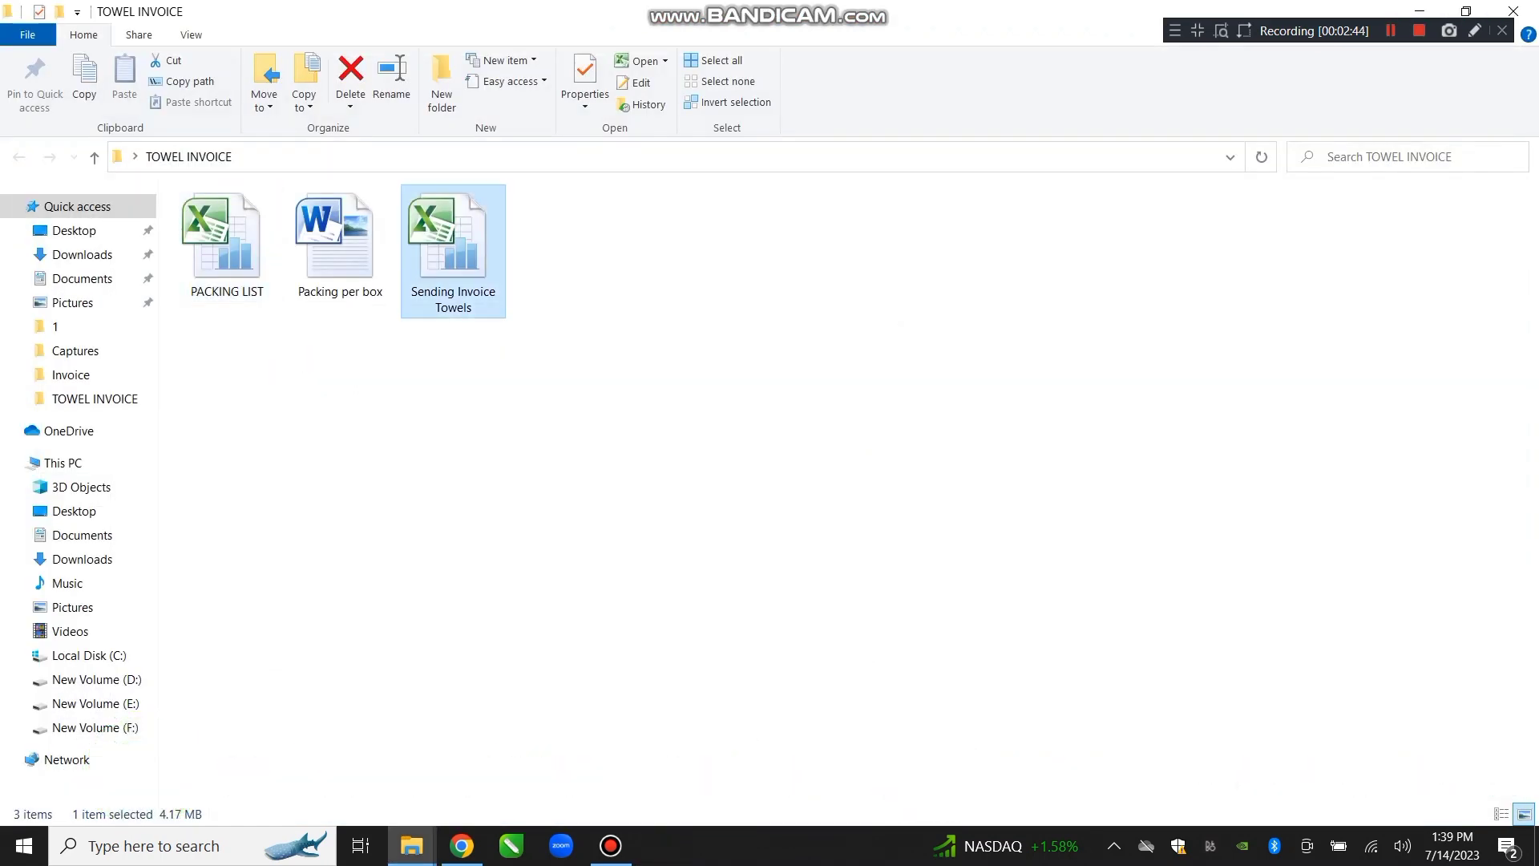
left_click(721, 417)
double_click(453, 251)
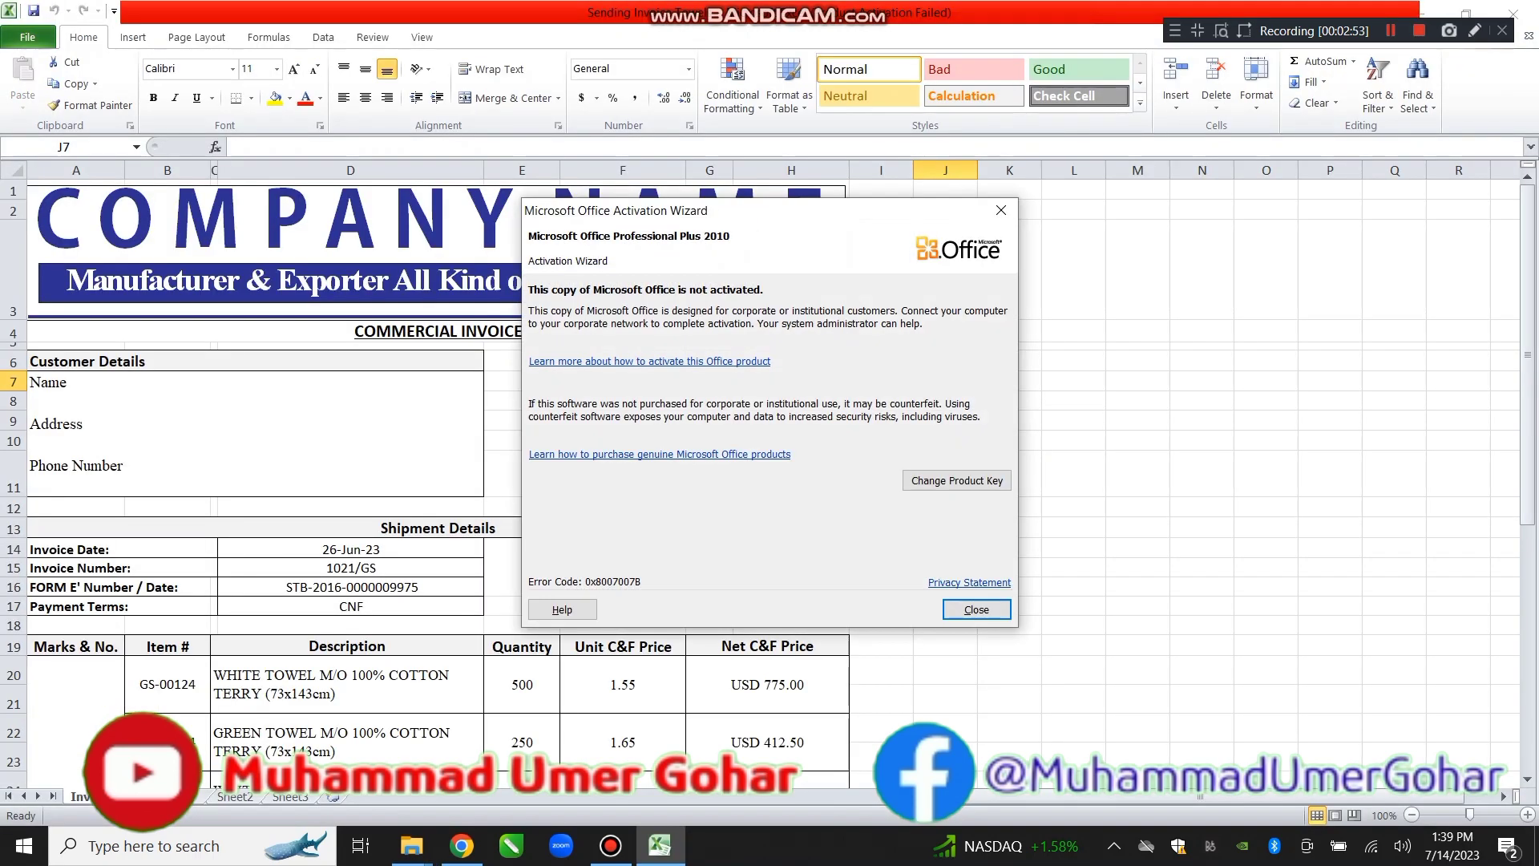
left_click(976, 609)
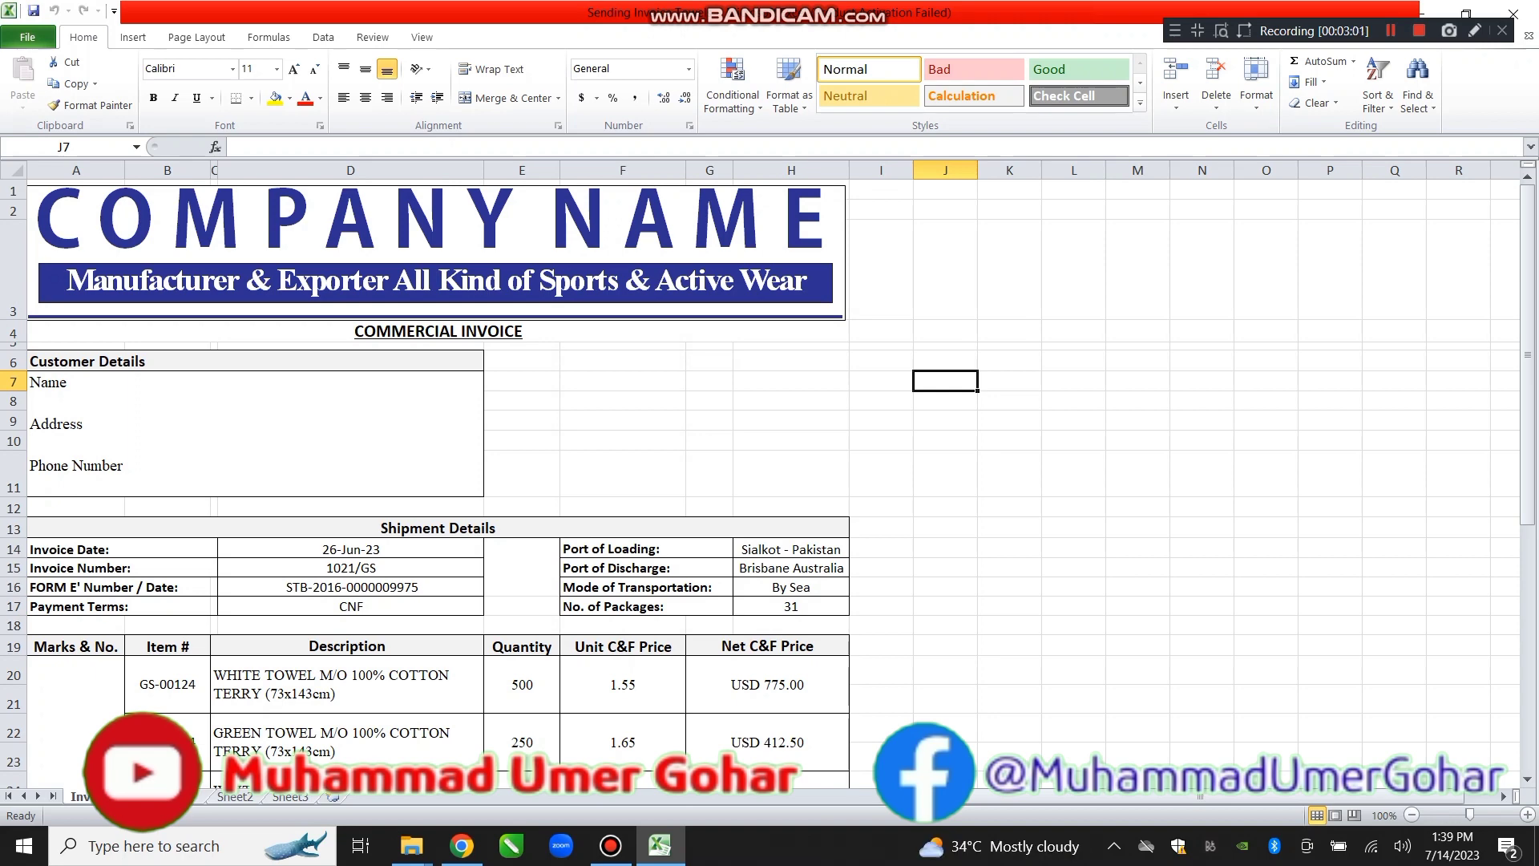
scroll(769, 481, "down", 3)
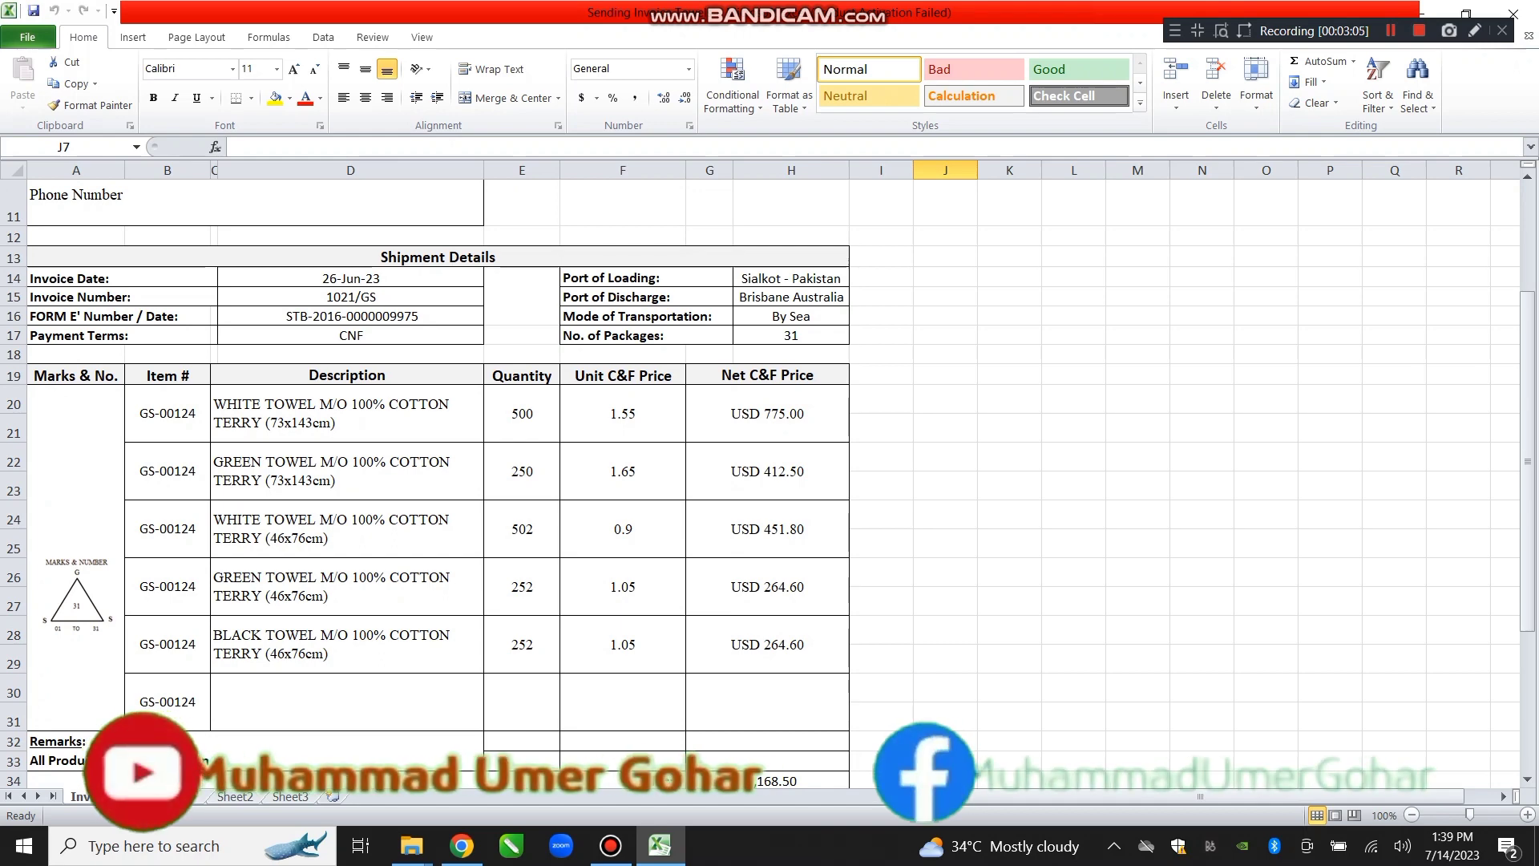
scroll(769, 481, "up", 3)
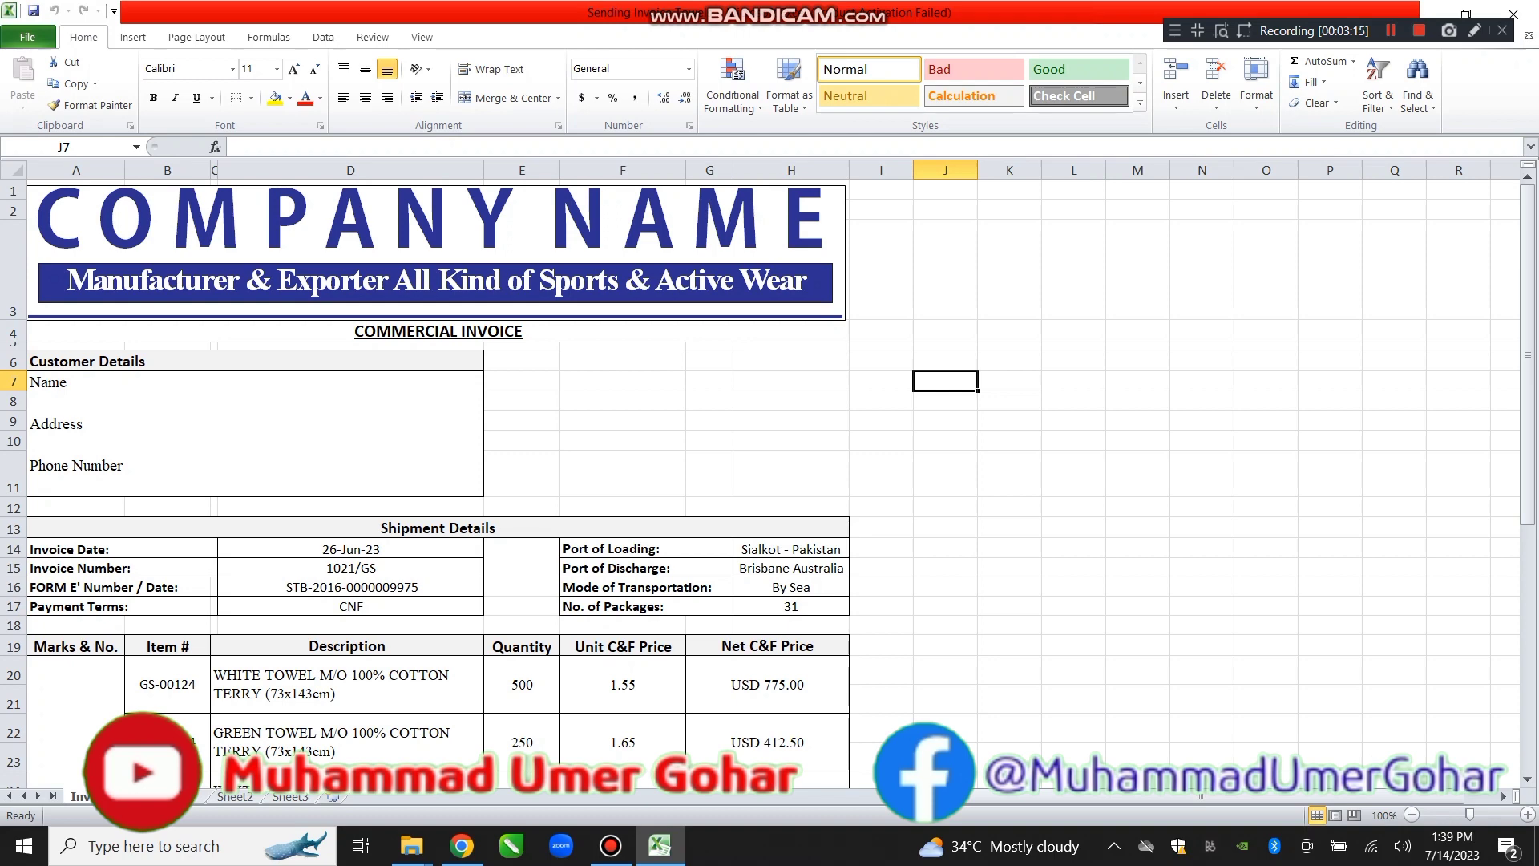
Inspect the Form E value and the green and white towel descriptions, then close the workbook
left_click(351, 588)
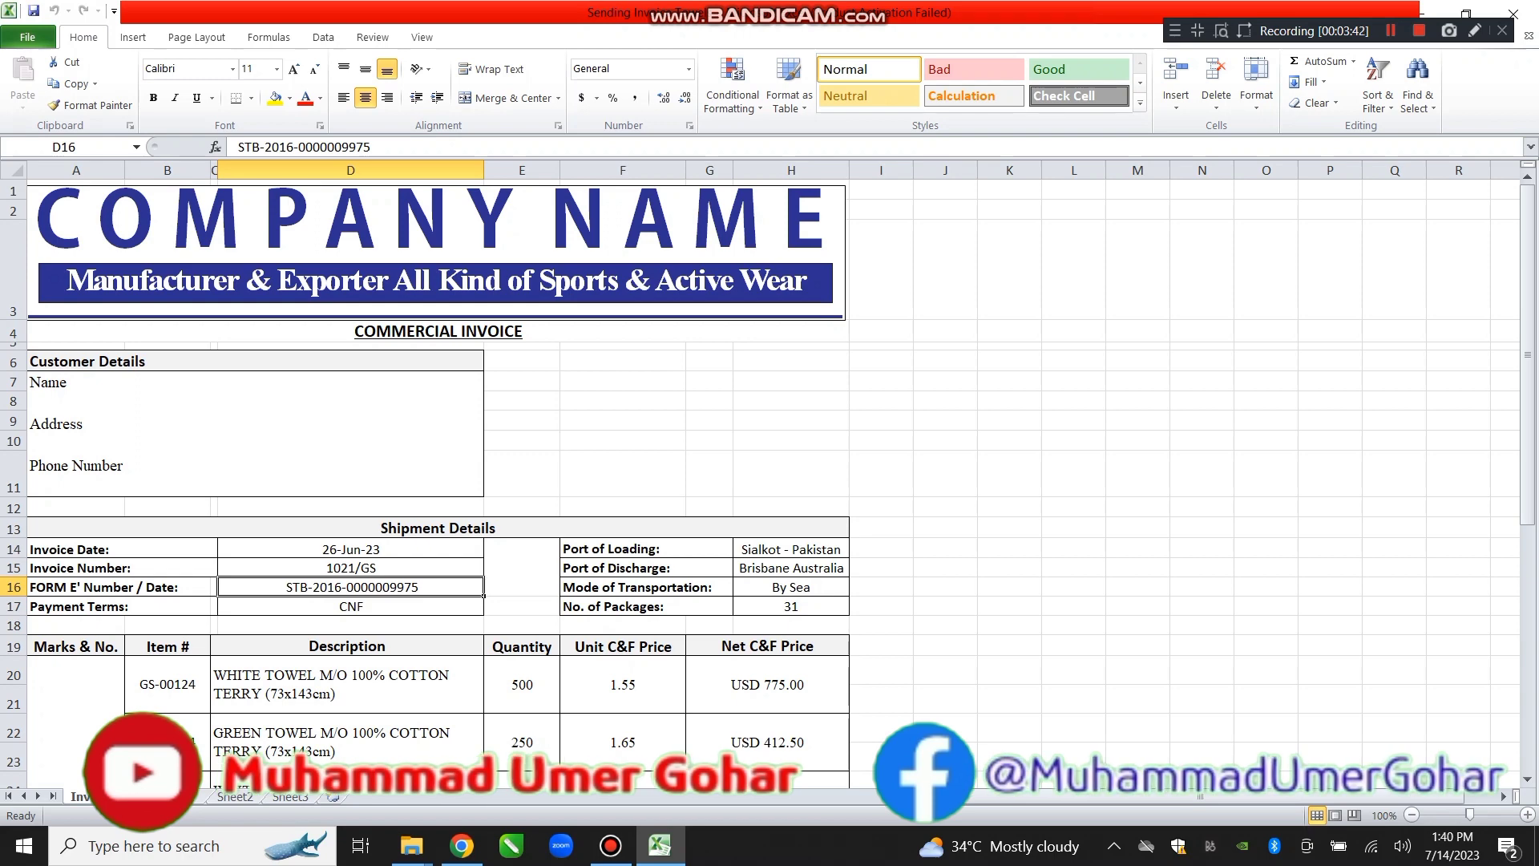
scroll(769, 481, "down", 3)
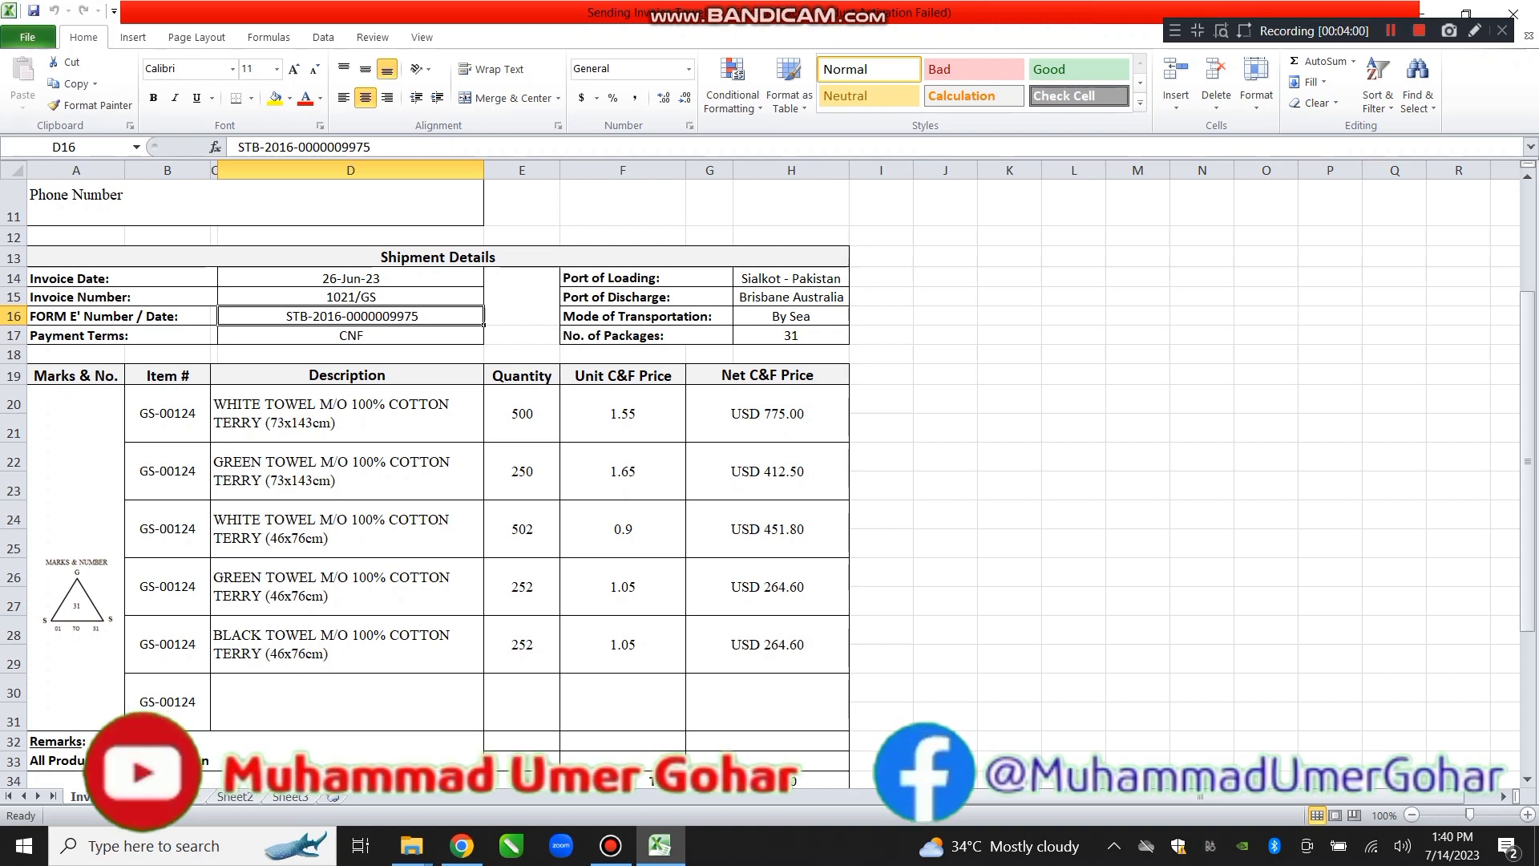
left_click(347, 472)
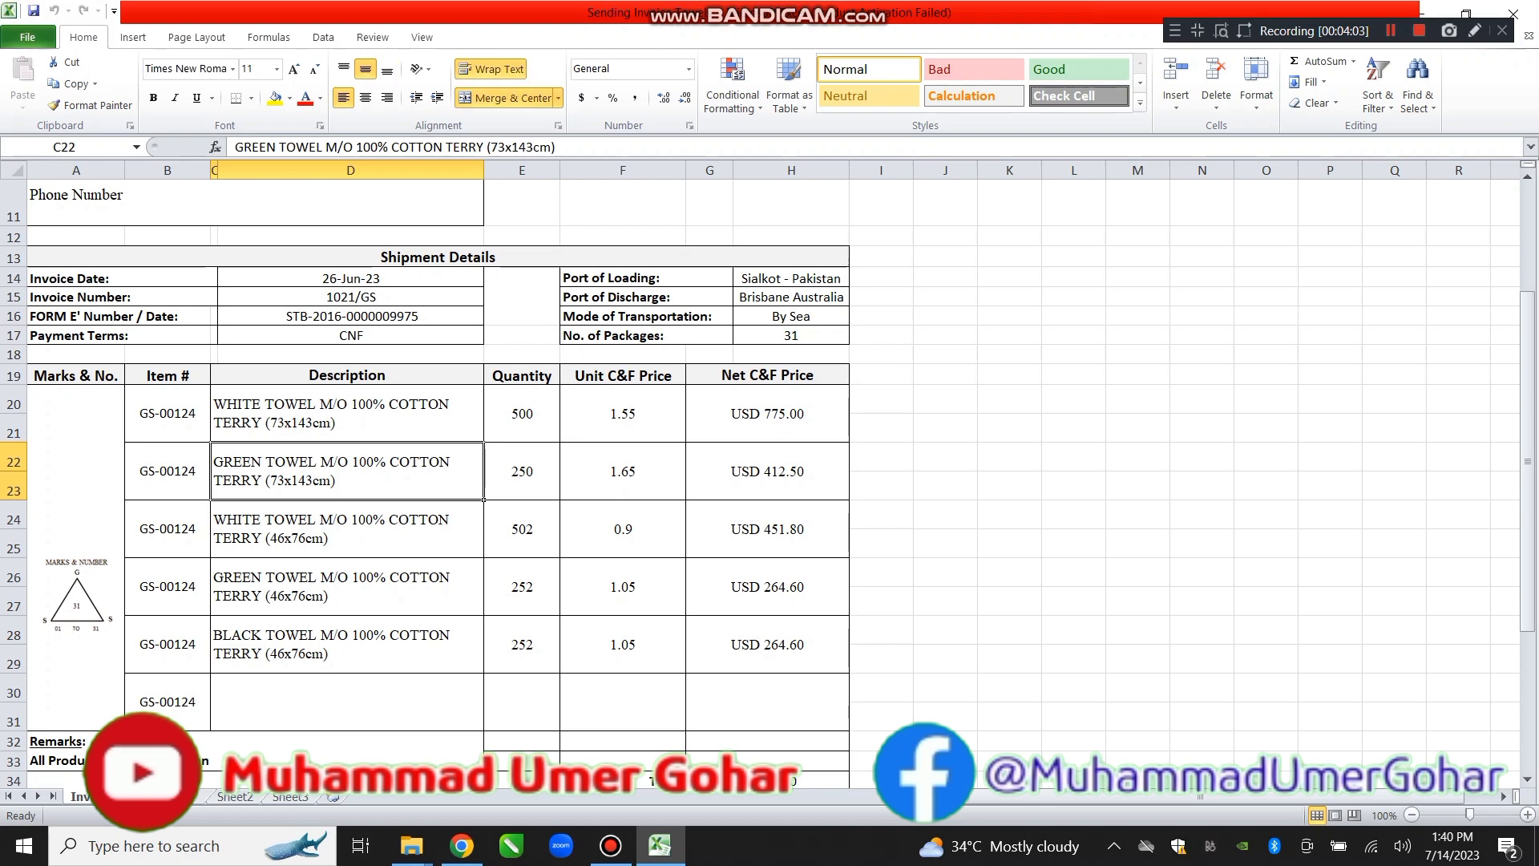
left_click(347, 529)
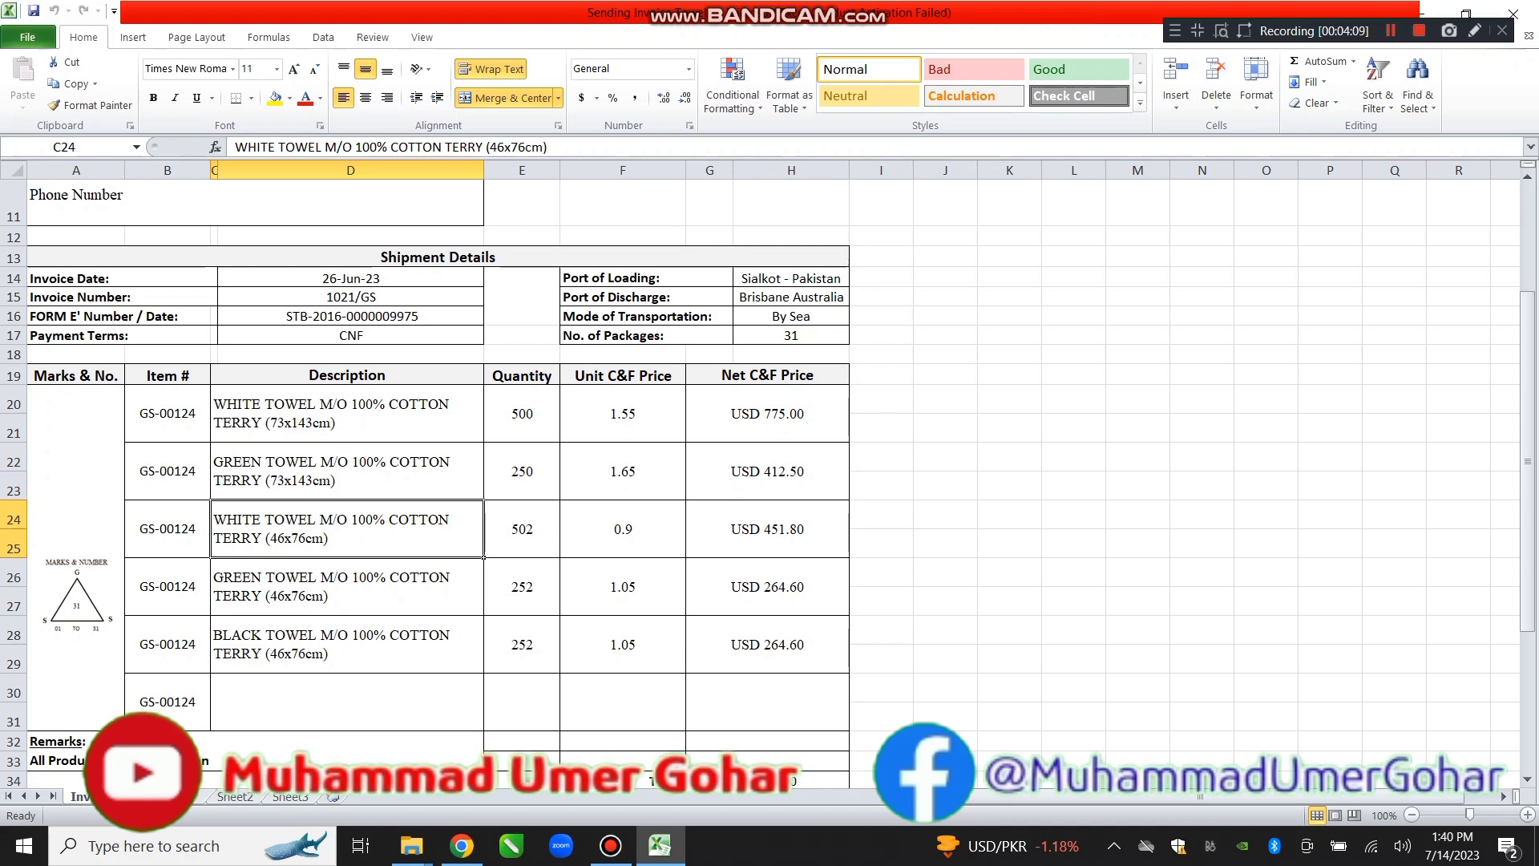
scroll(481, 481, "down", 3)
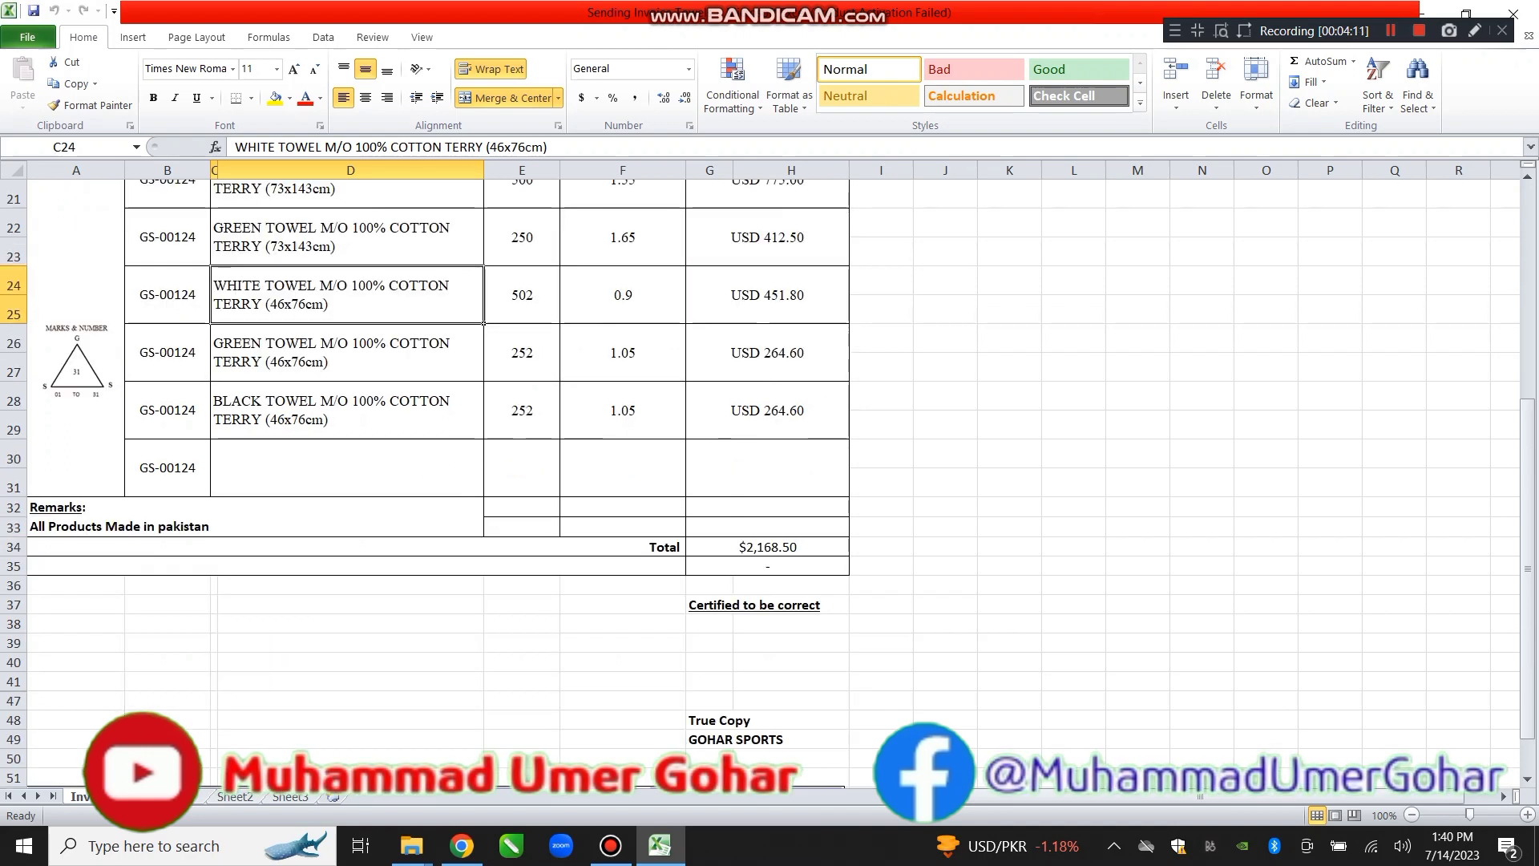
scroll(481, 481, "down", 3)
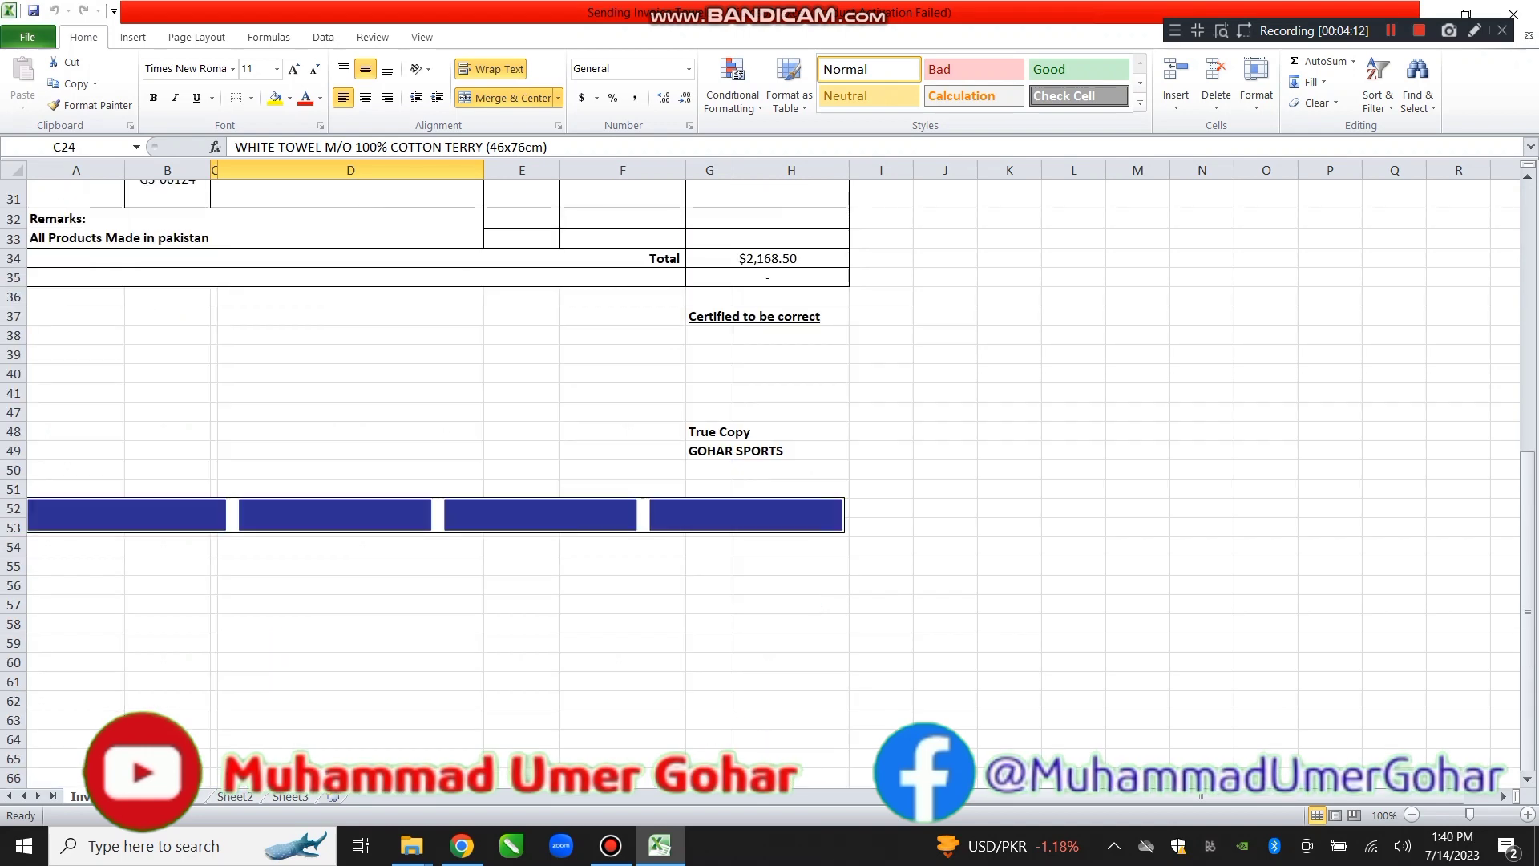
scroll(480, 481, "up", 10)
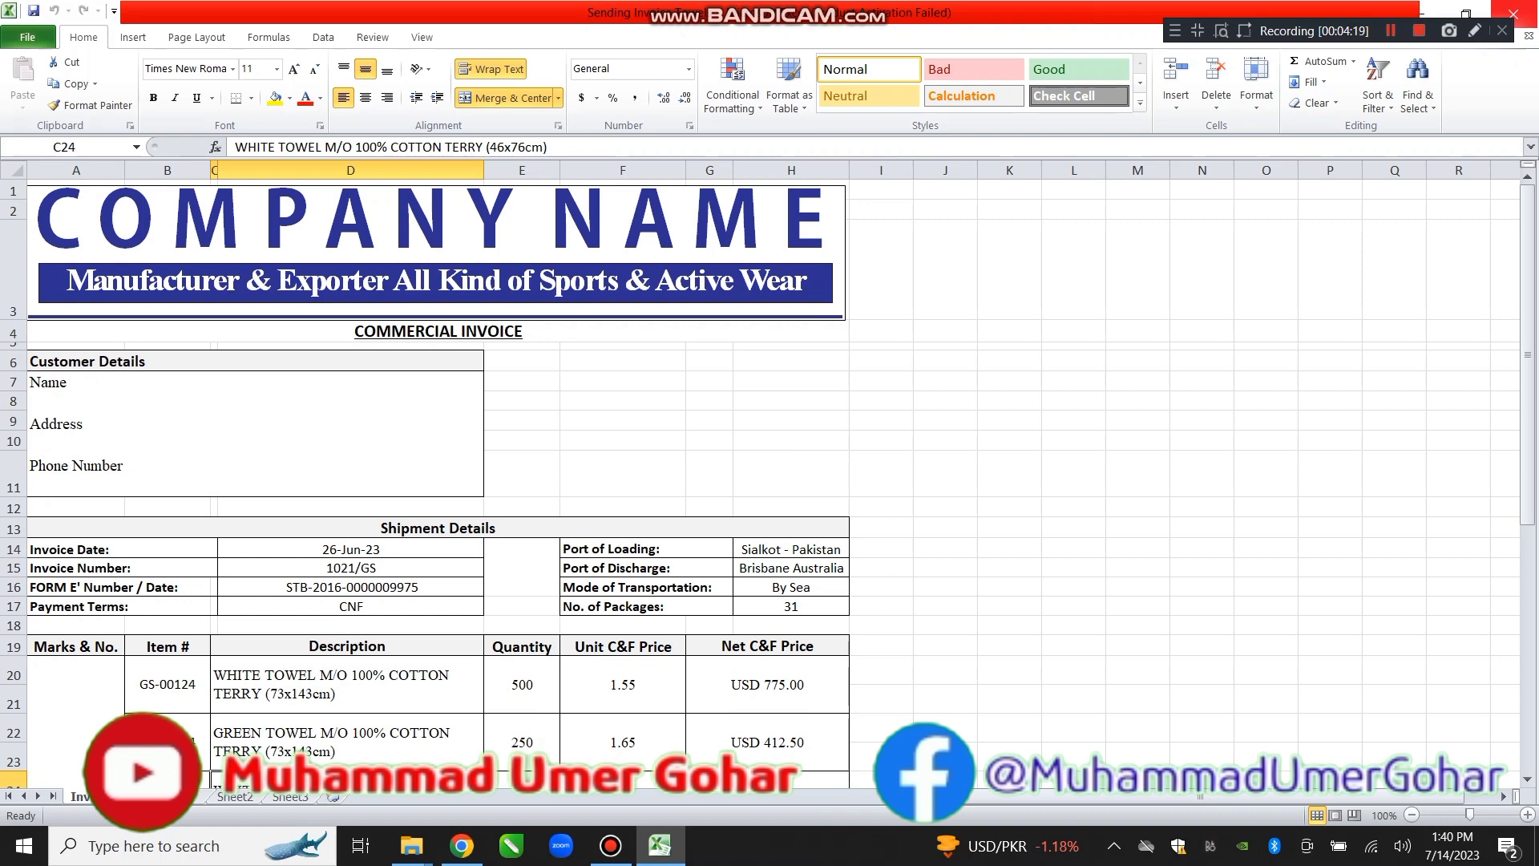
left_click(1513, 13)
Discard the invoice changes and open View Financial Instruments from the PSW Financial Instrument tile
left_click(770, 446)
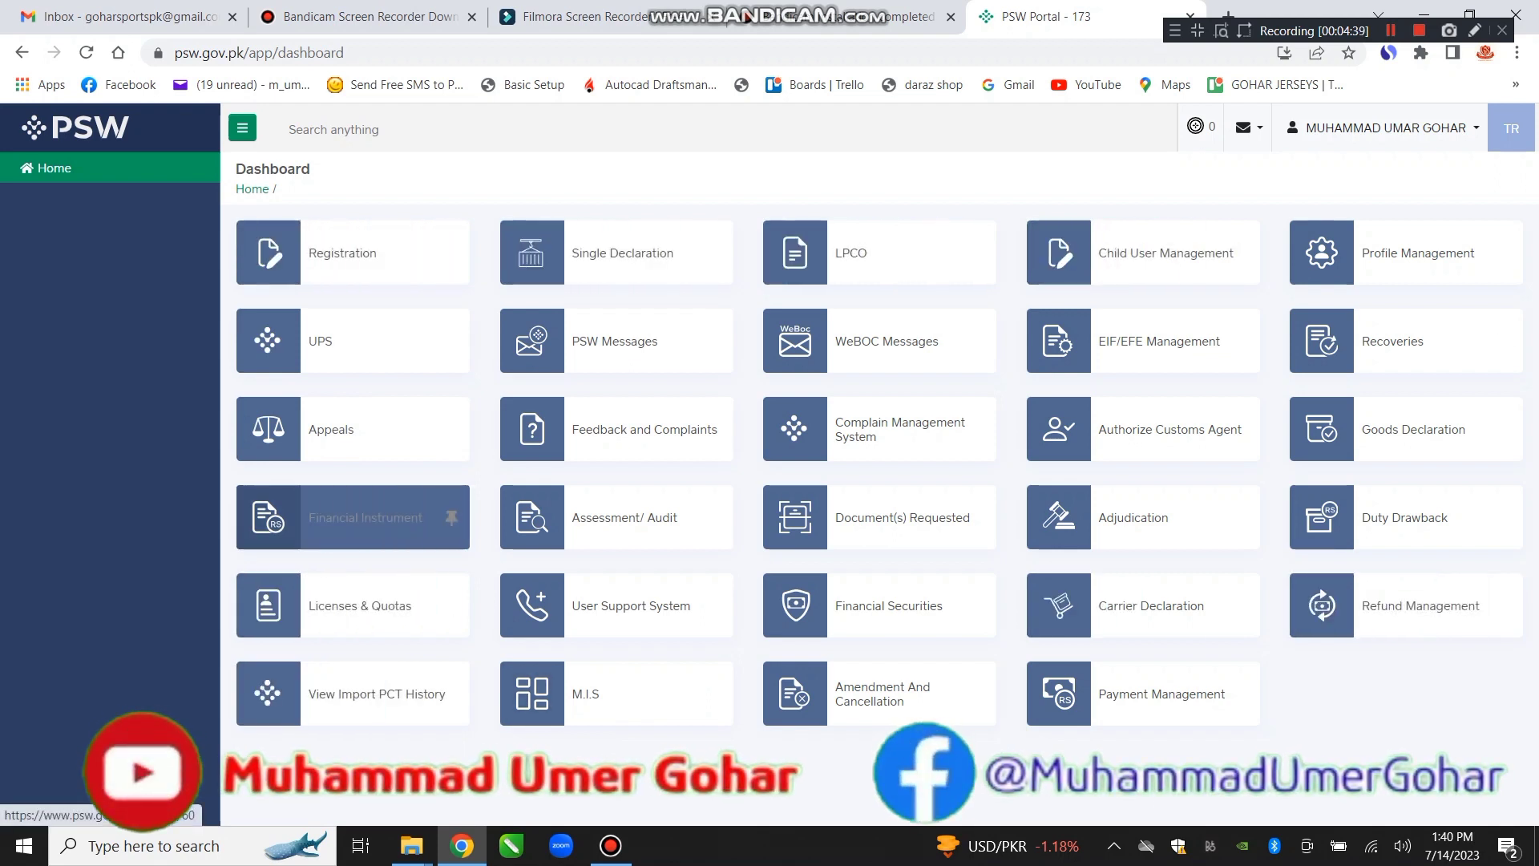
left_click(364, 517)
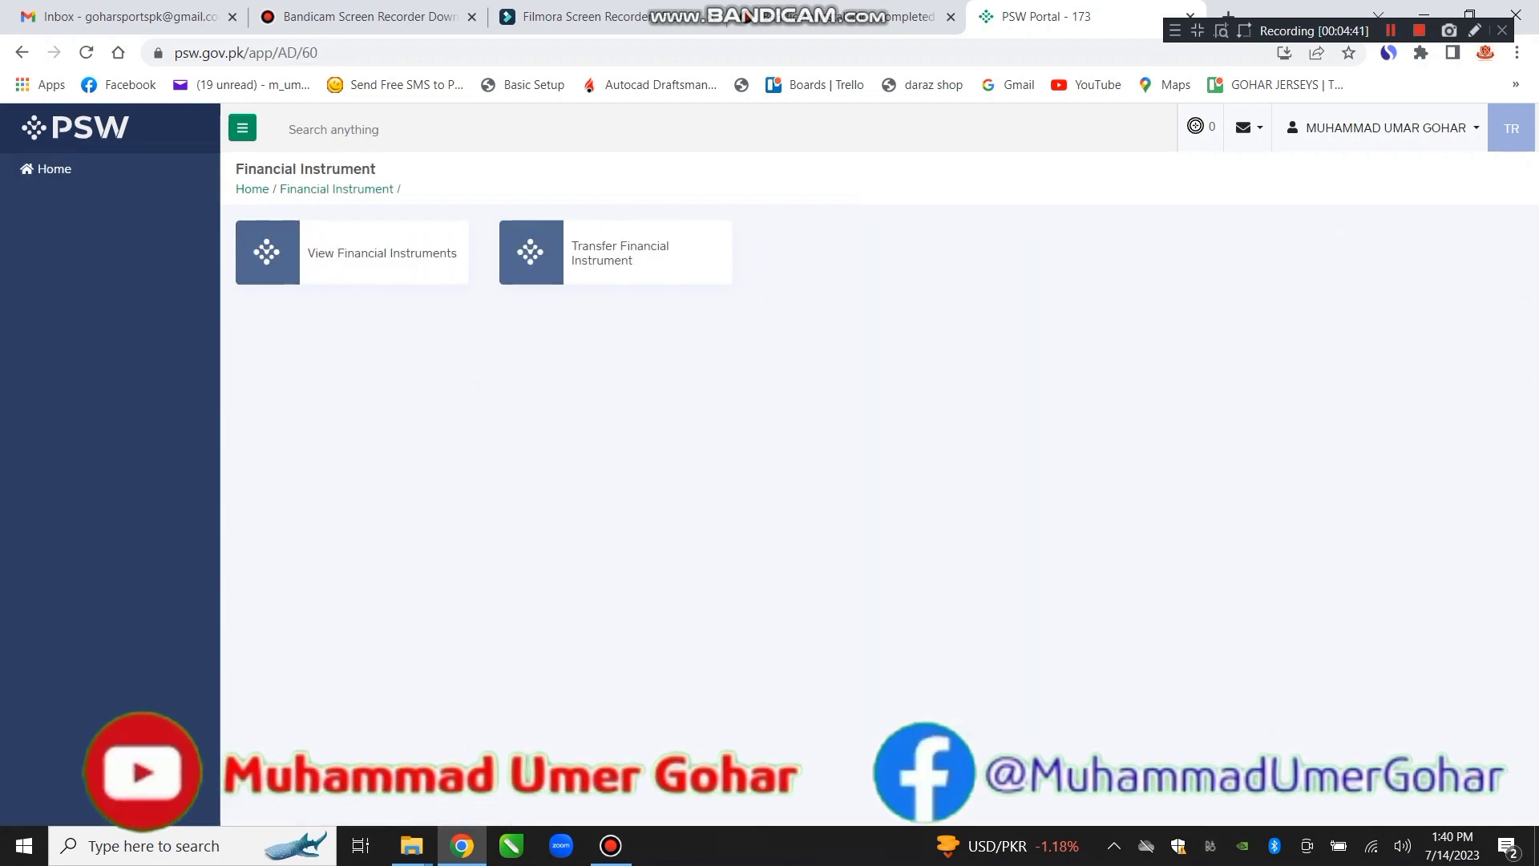
left_click(437, 252)
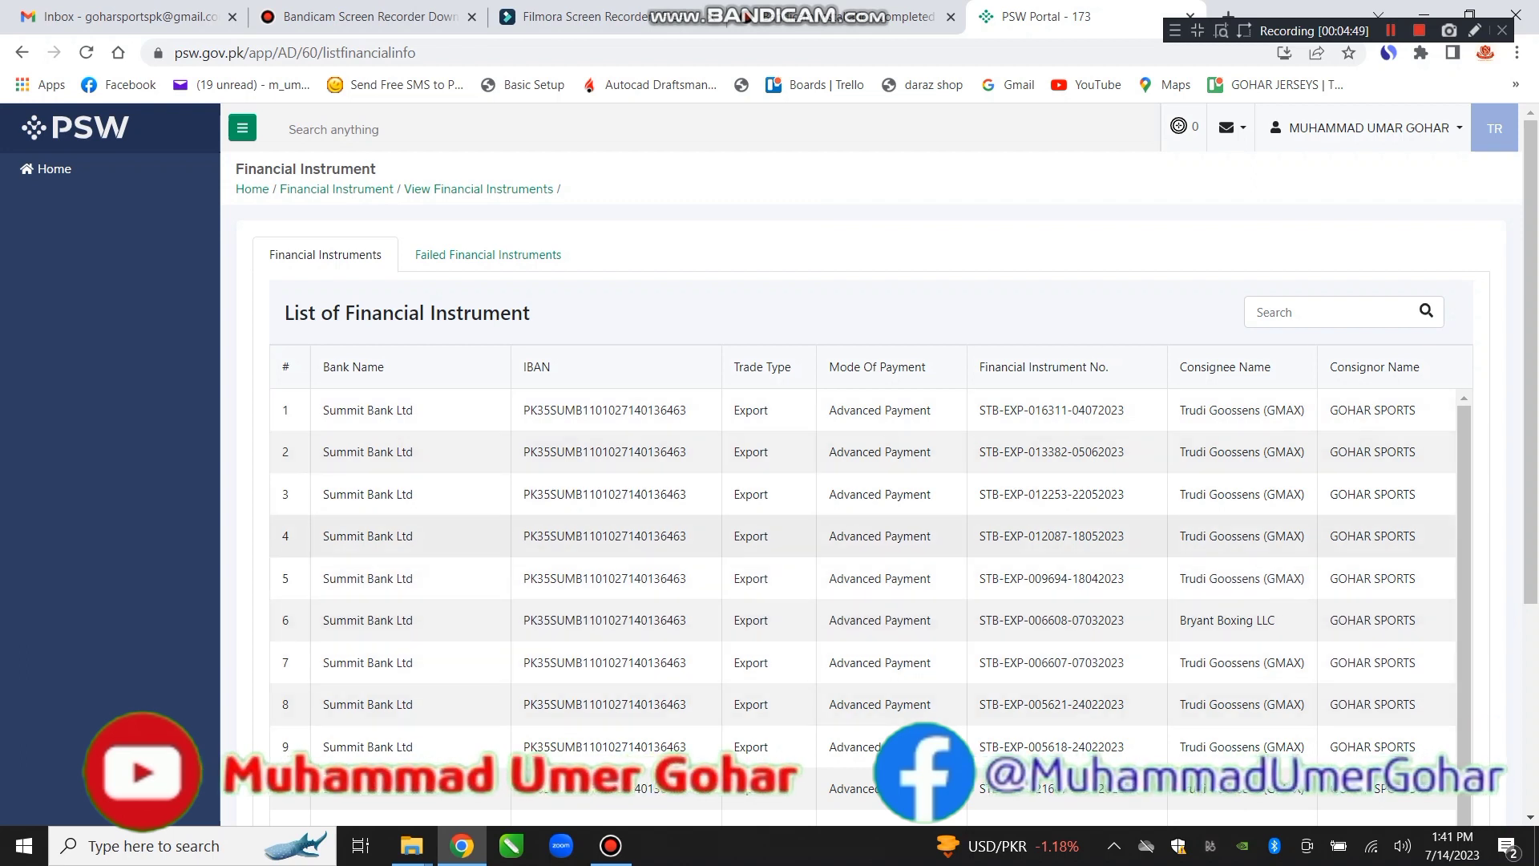
scroll(863, 601, "down", 1)
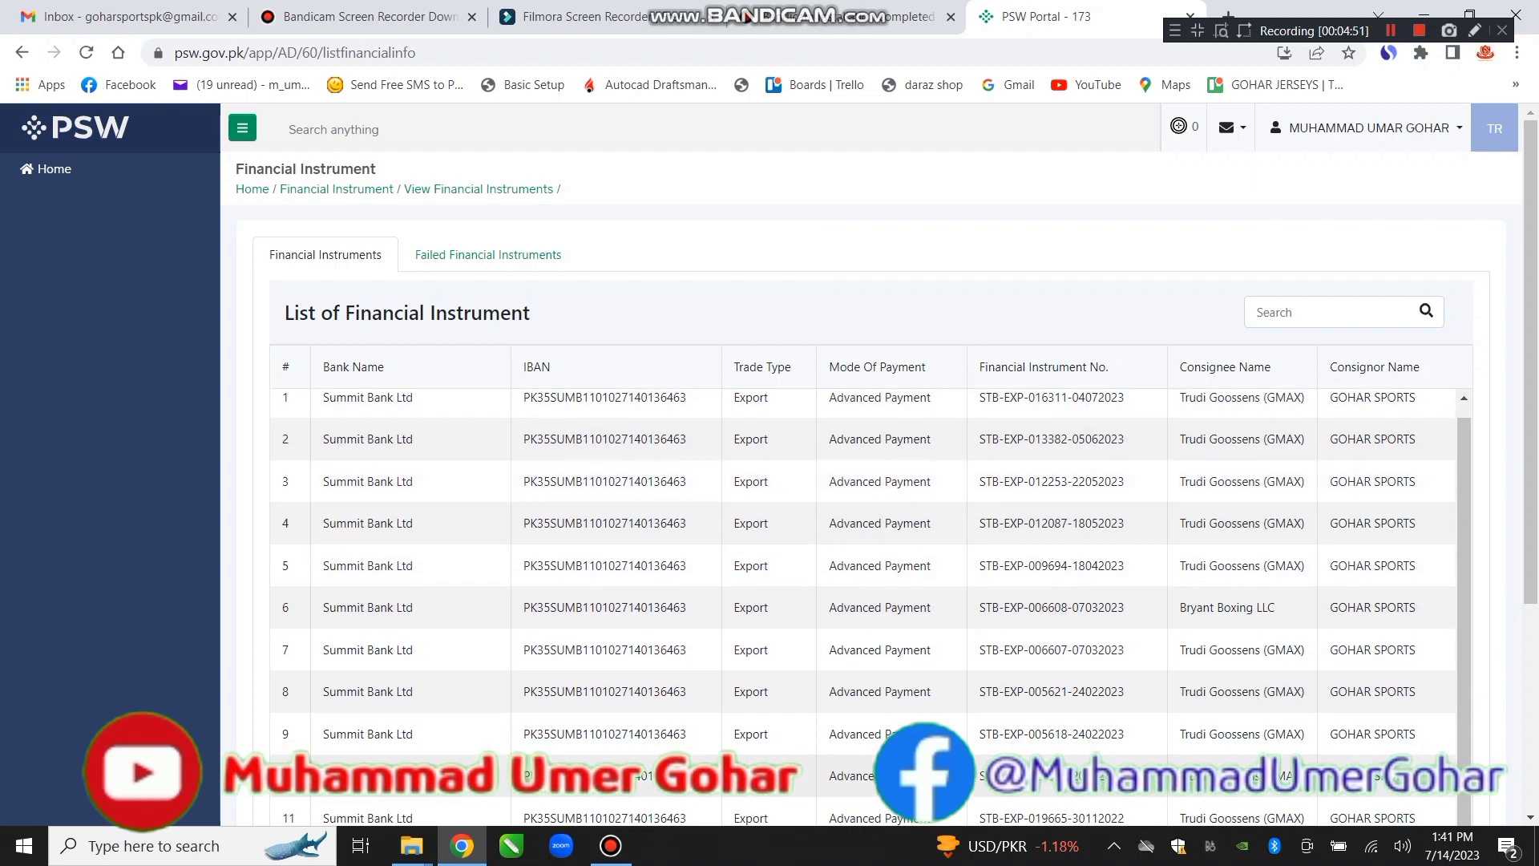
scroll(863, 602, "up", 1)
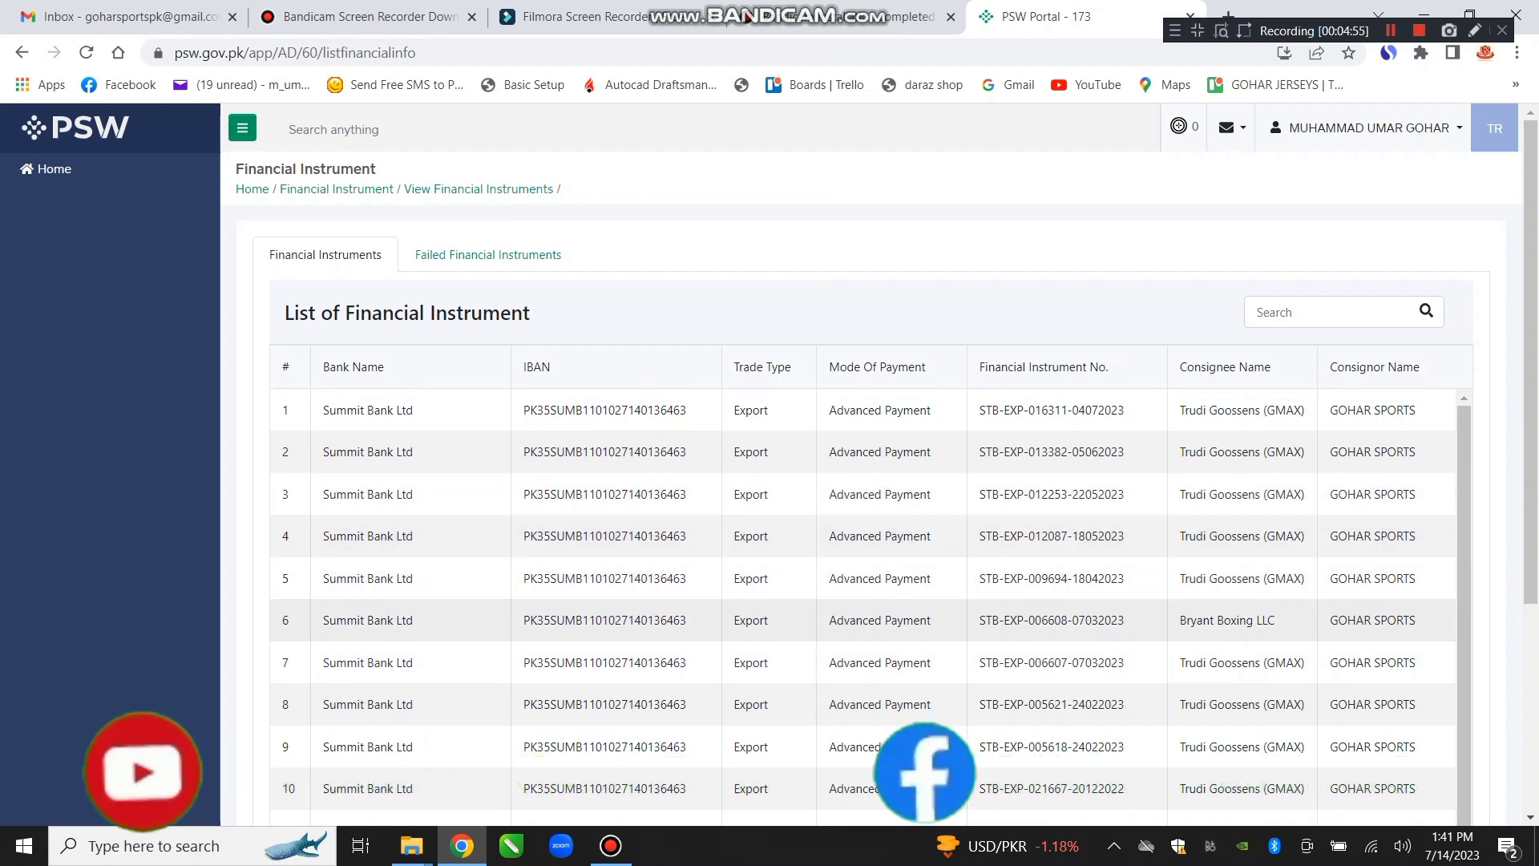
scroll(863, 607, "down", 1)
scroll(863, 607, "down", 4)
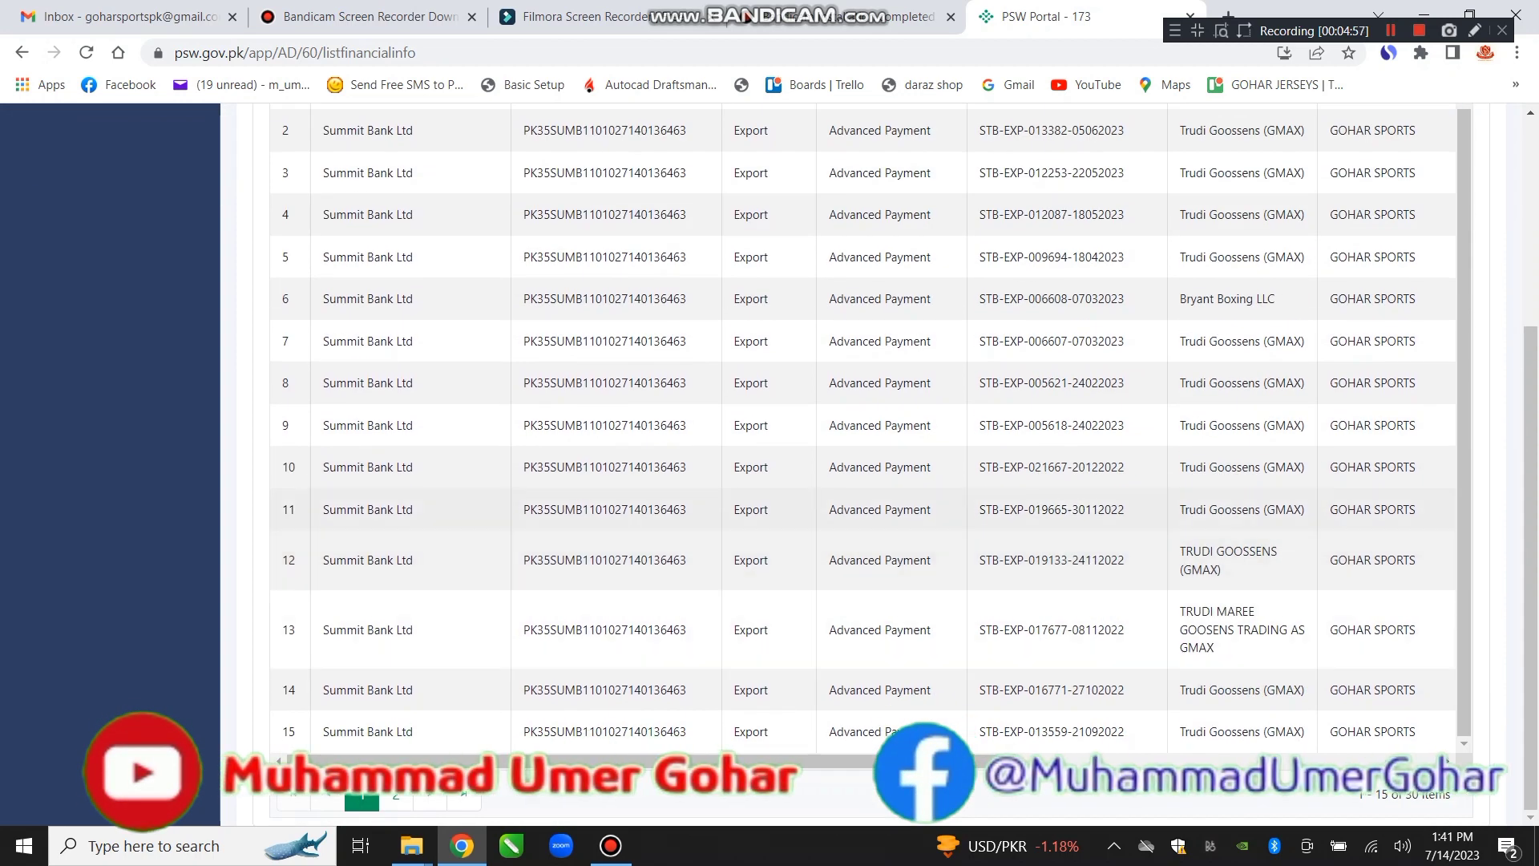
Open the Bryant Boxing LLC export financial instrument and select its unique number
double_click(862, 340)
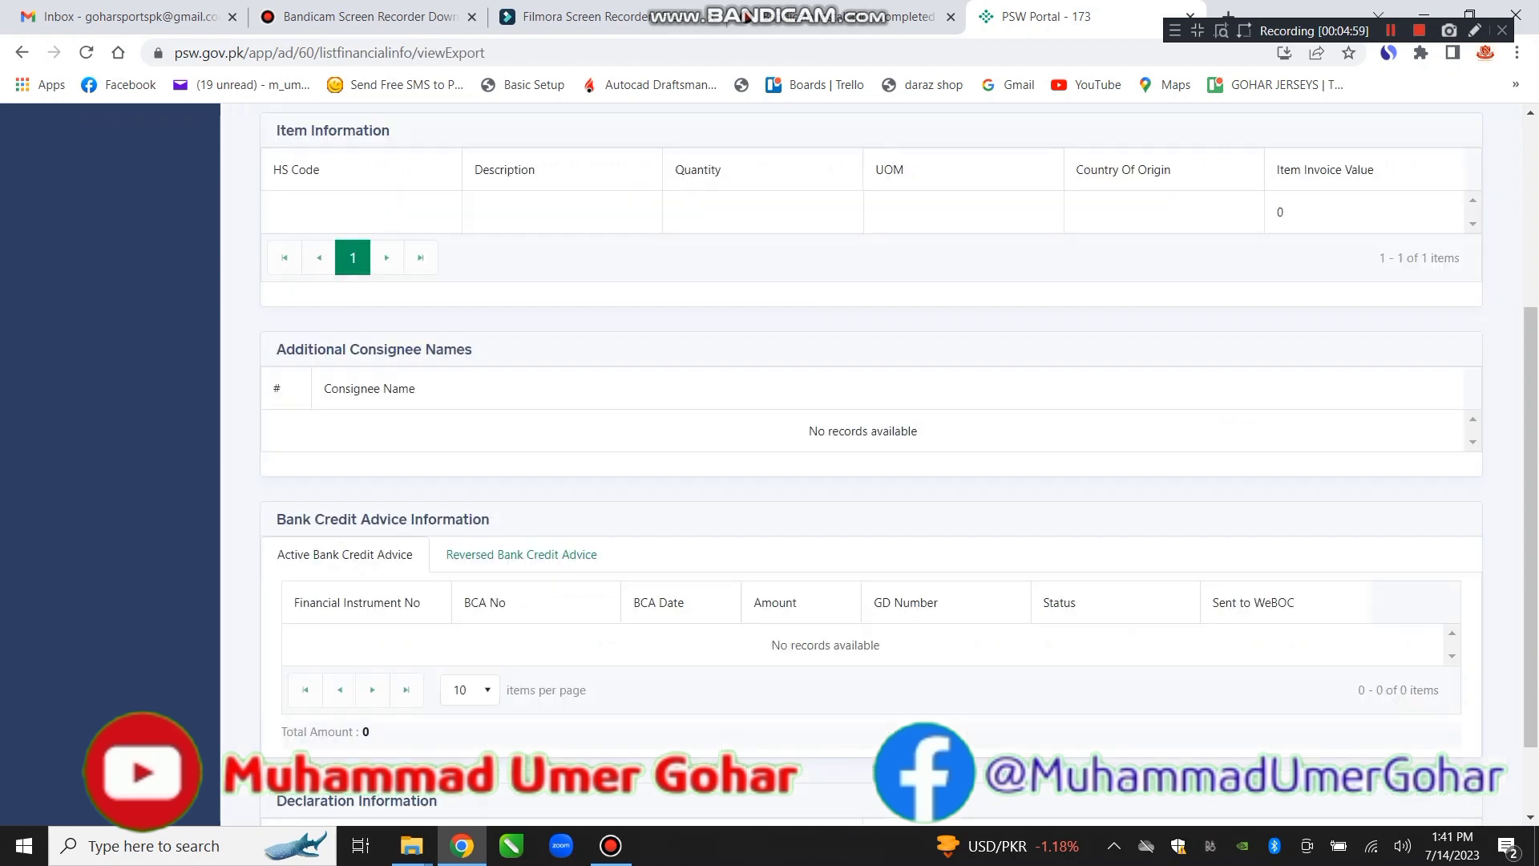
scroll(871, 464, "up", 6)
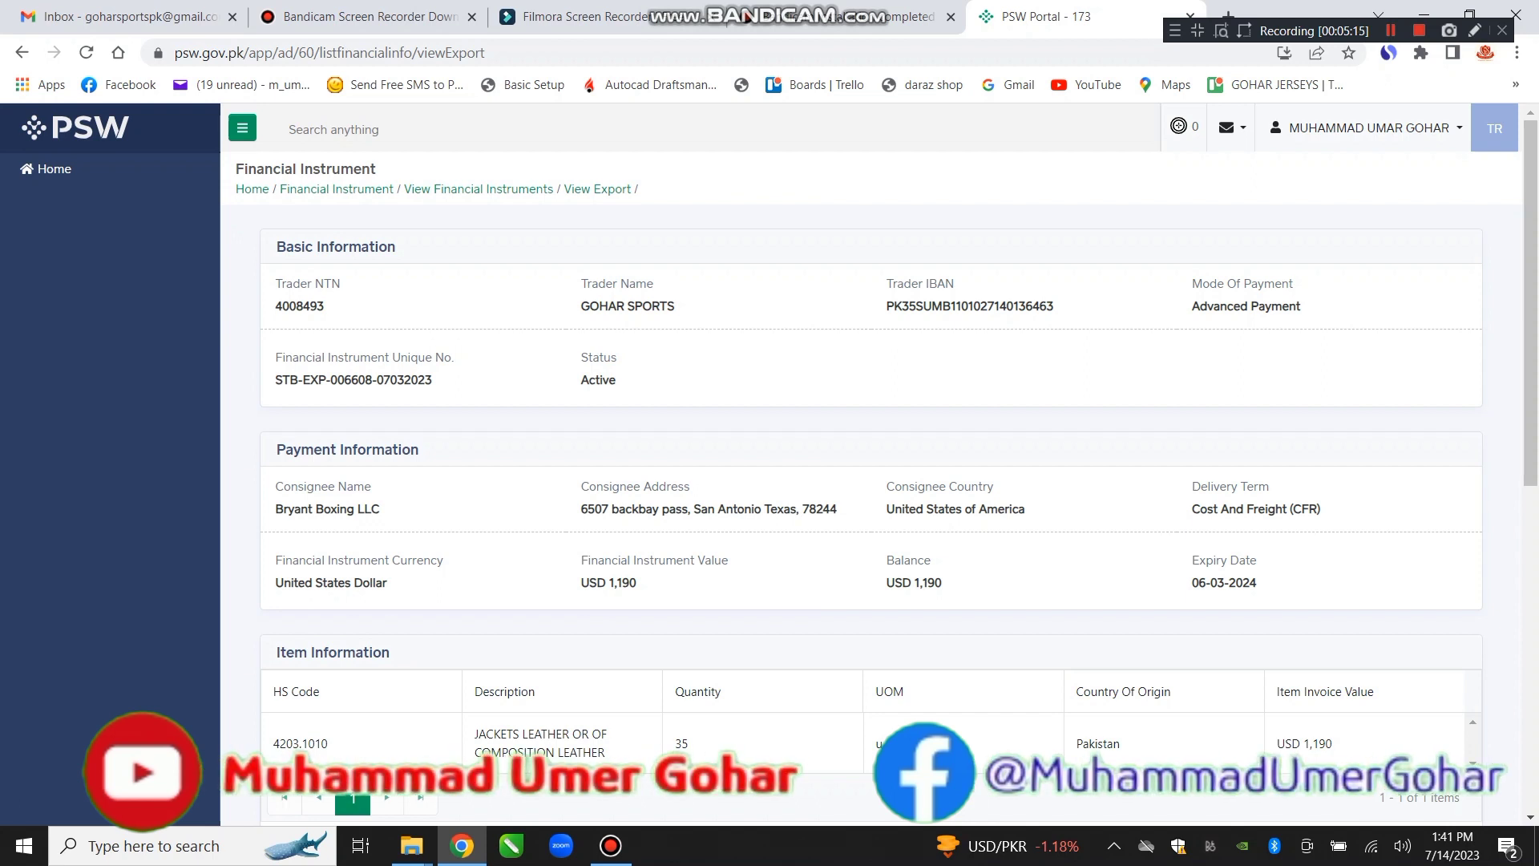
left_click_drag(433, 379, 275, 379)
Review the instrument's payment, item and bank credit details
scroll(871, 464, "down", 4)
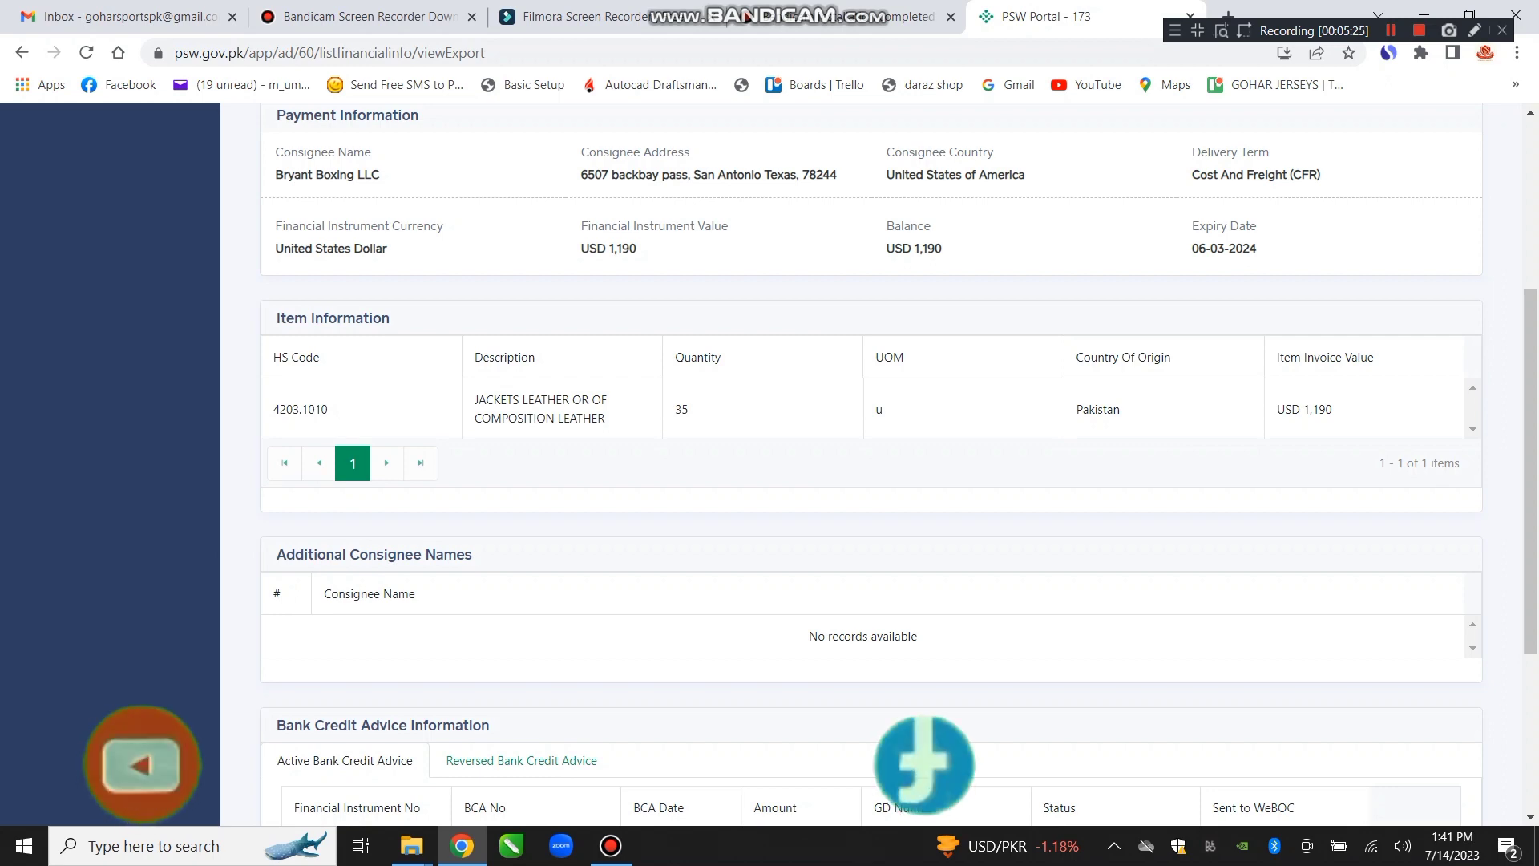
scroll(870, 465, "down", 4)
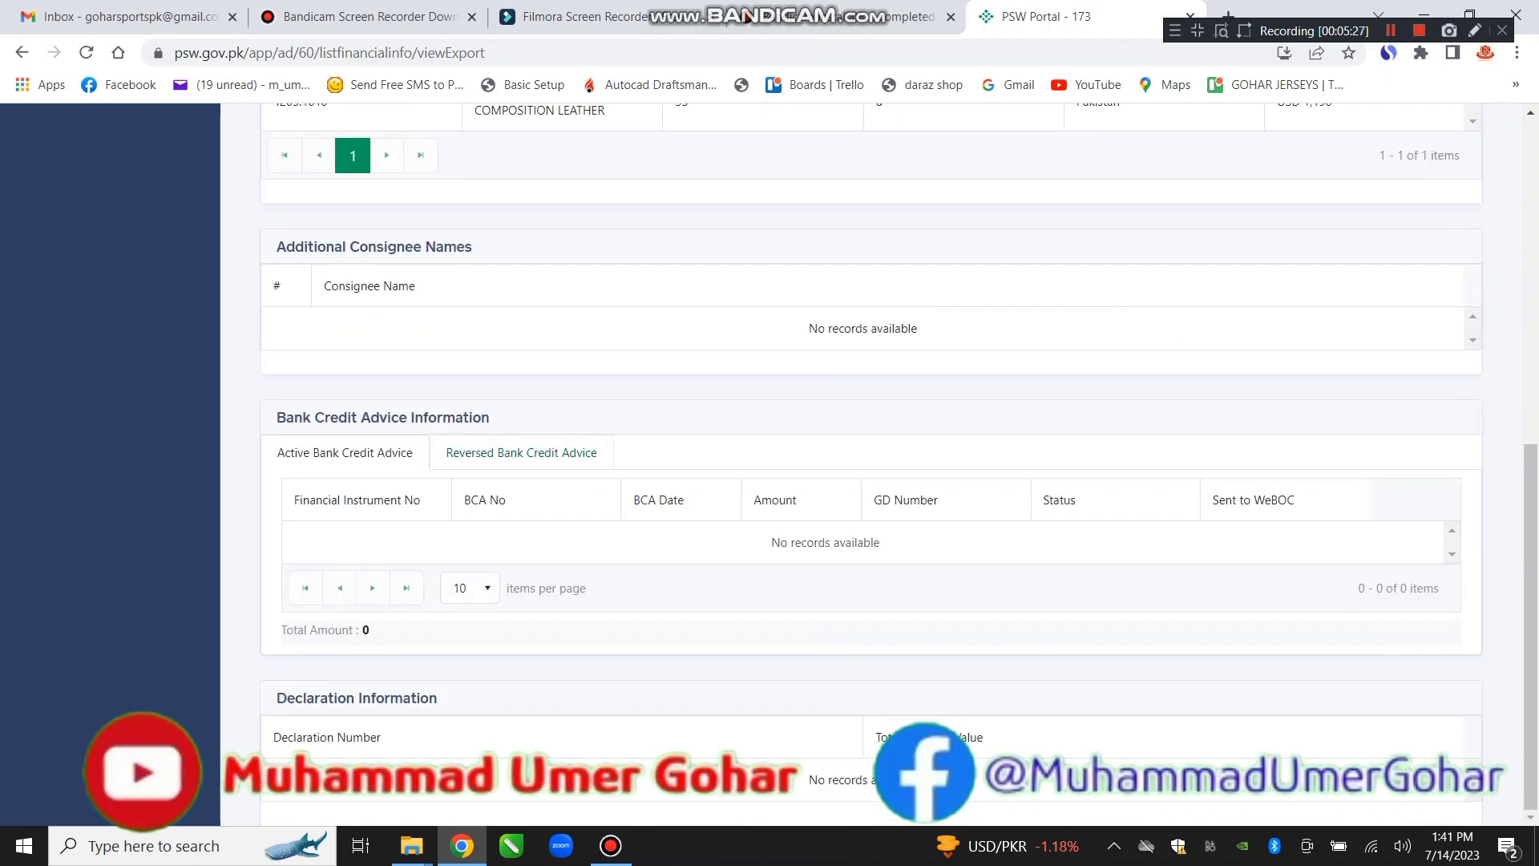
scroll(870, 465, "up", 4)
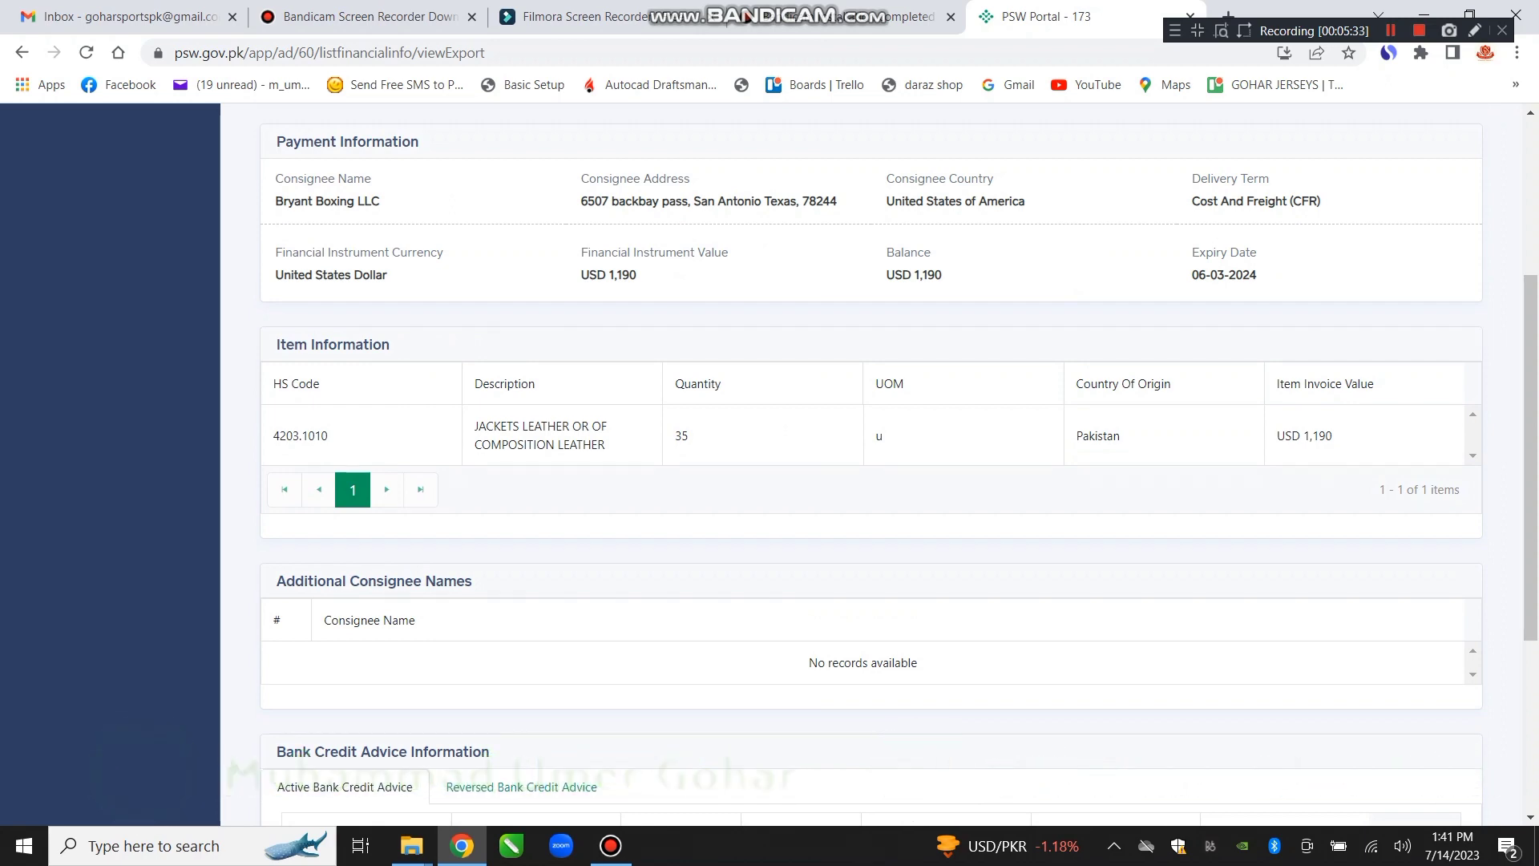
scroll(870, 465, "down", 4)
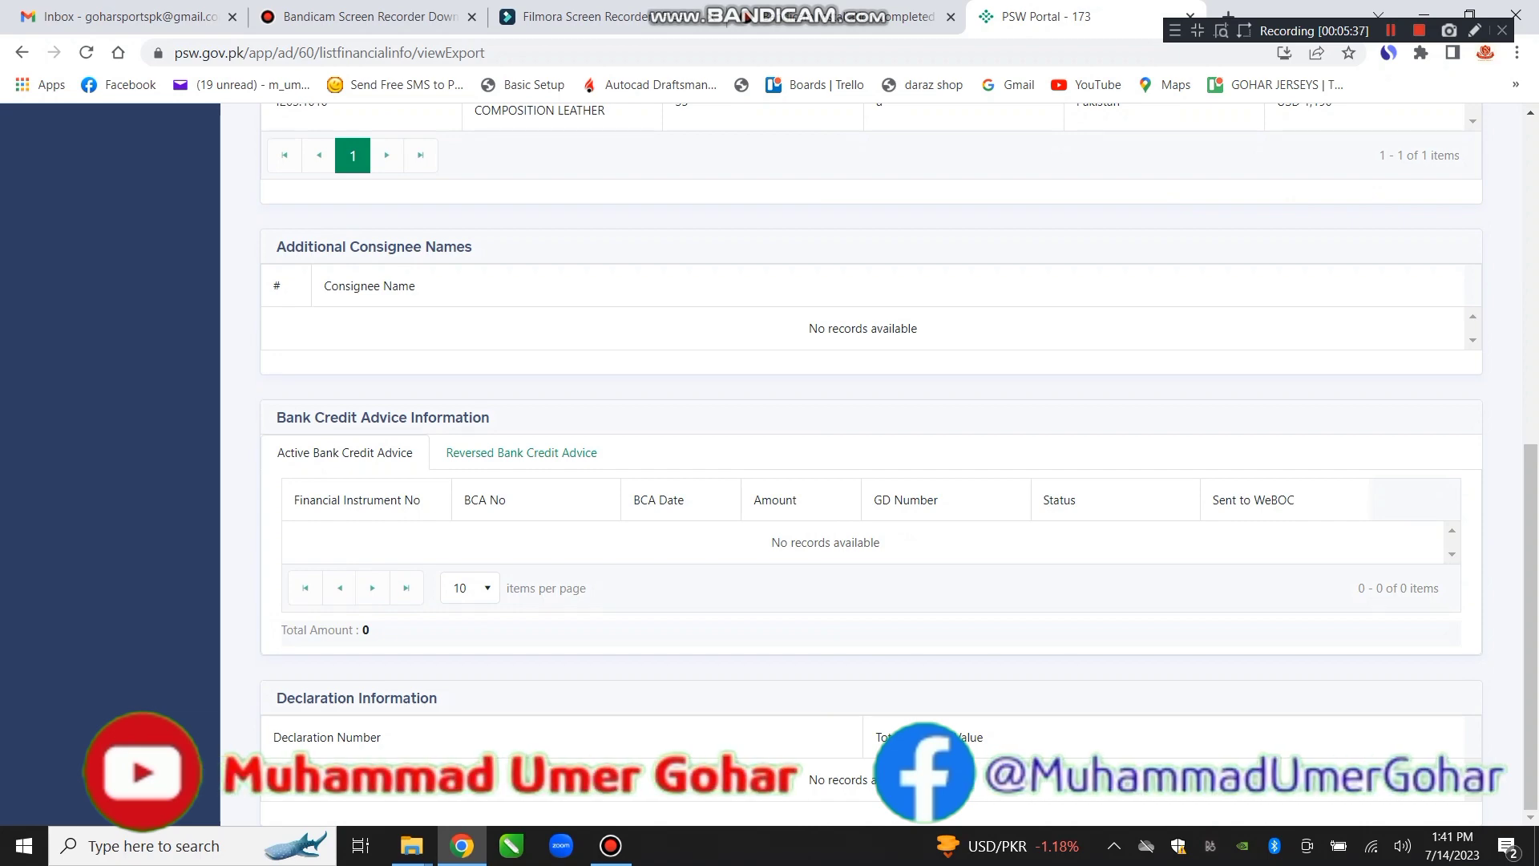
scroll(870, 465, "up", 8)
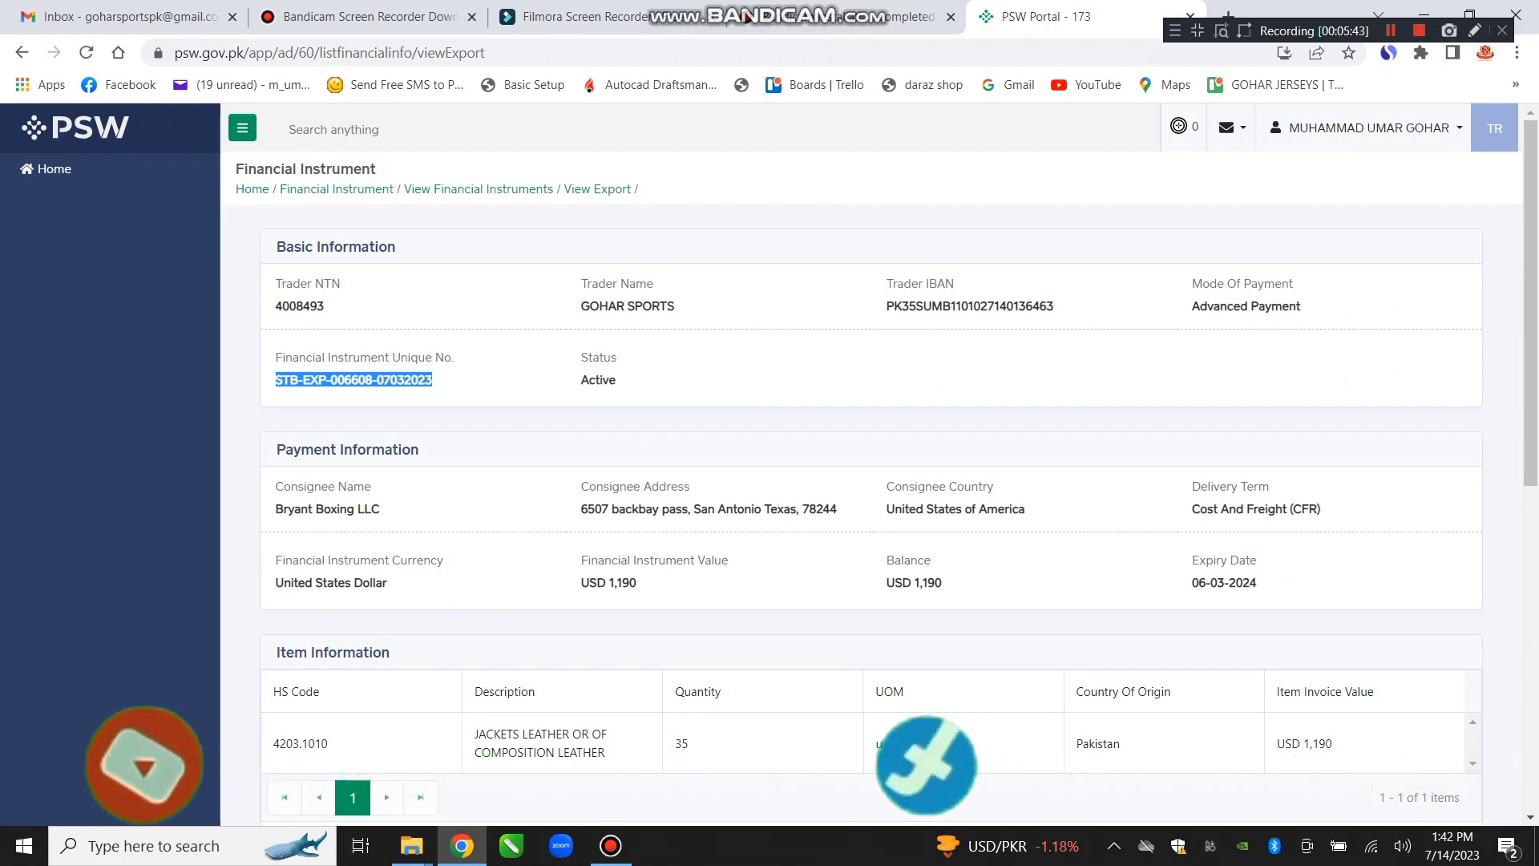
scroll(870, 465, "down", 3)
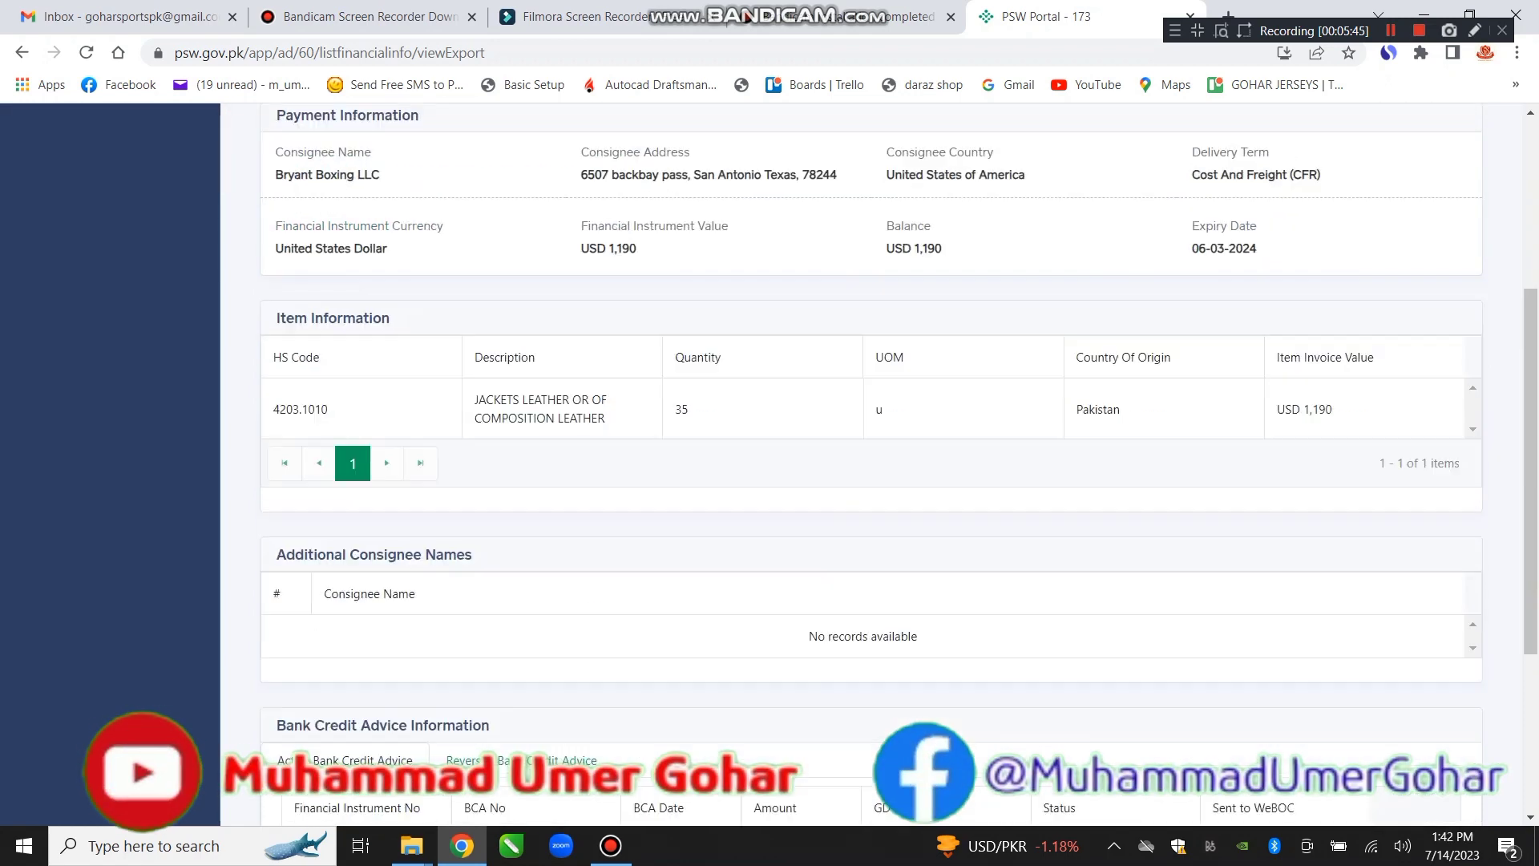
scroll(871, 465, "down", 4)
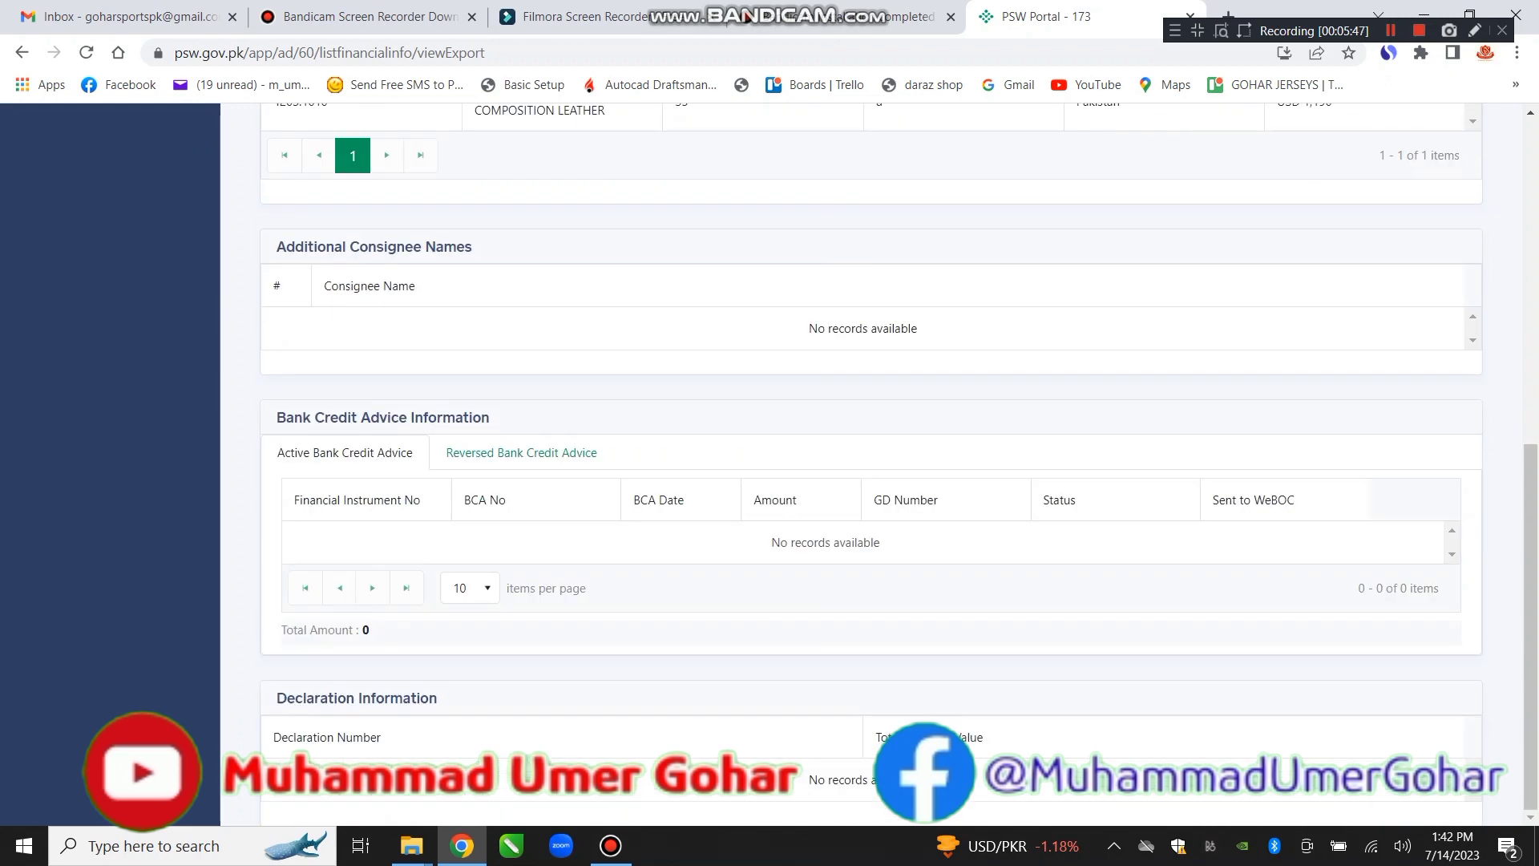
scroll(871, 465, "up", 8)
scroll(871, 465, "down", 7)
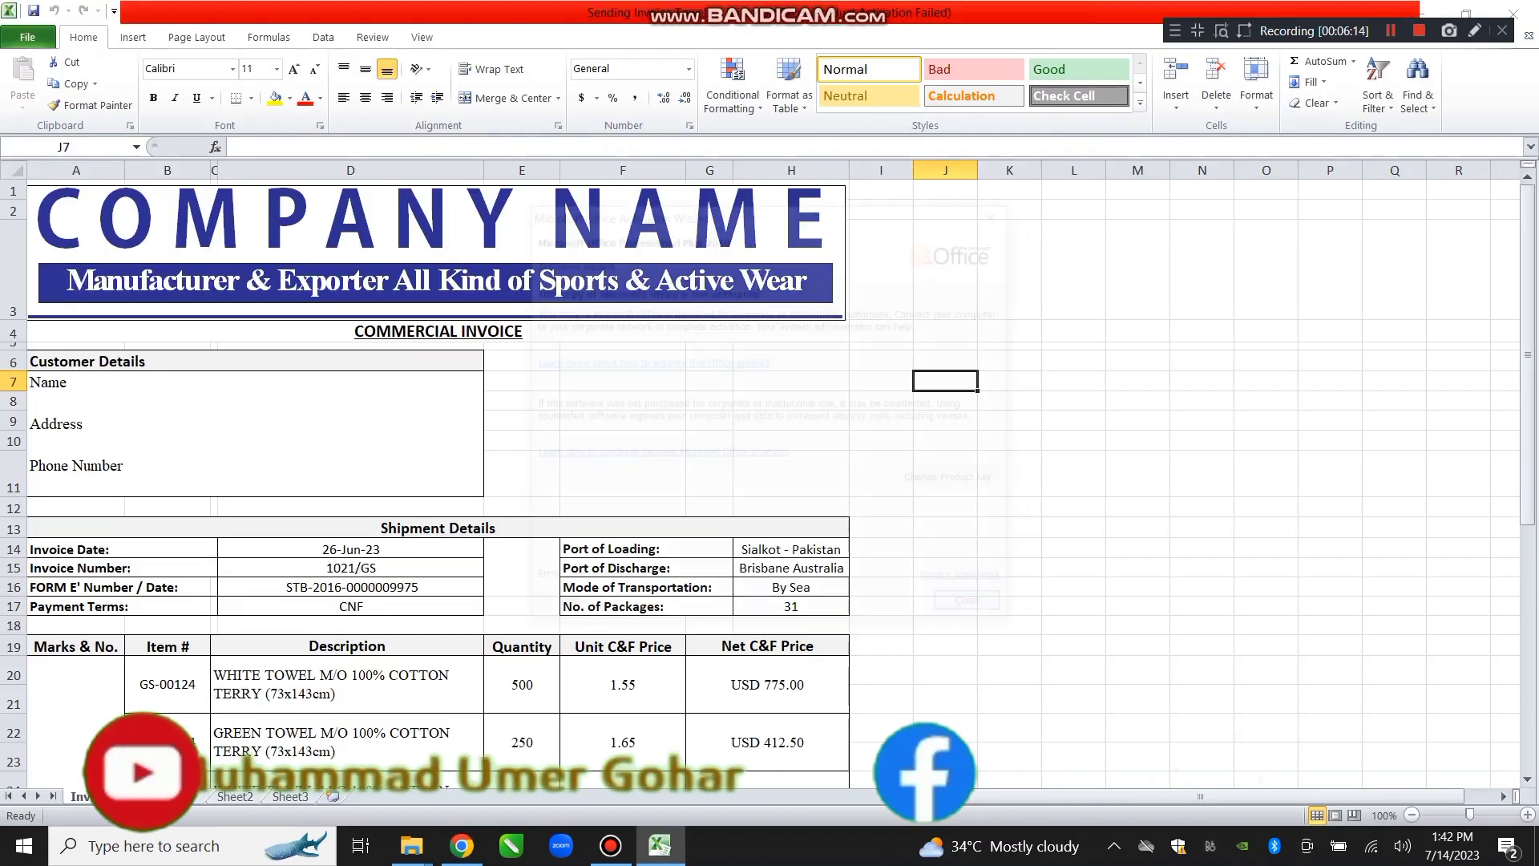
Dismiss the activation notice and clear the Form E number and payment terms in D16:D17
left_click(976, 609)
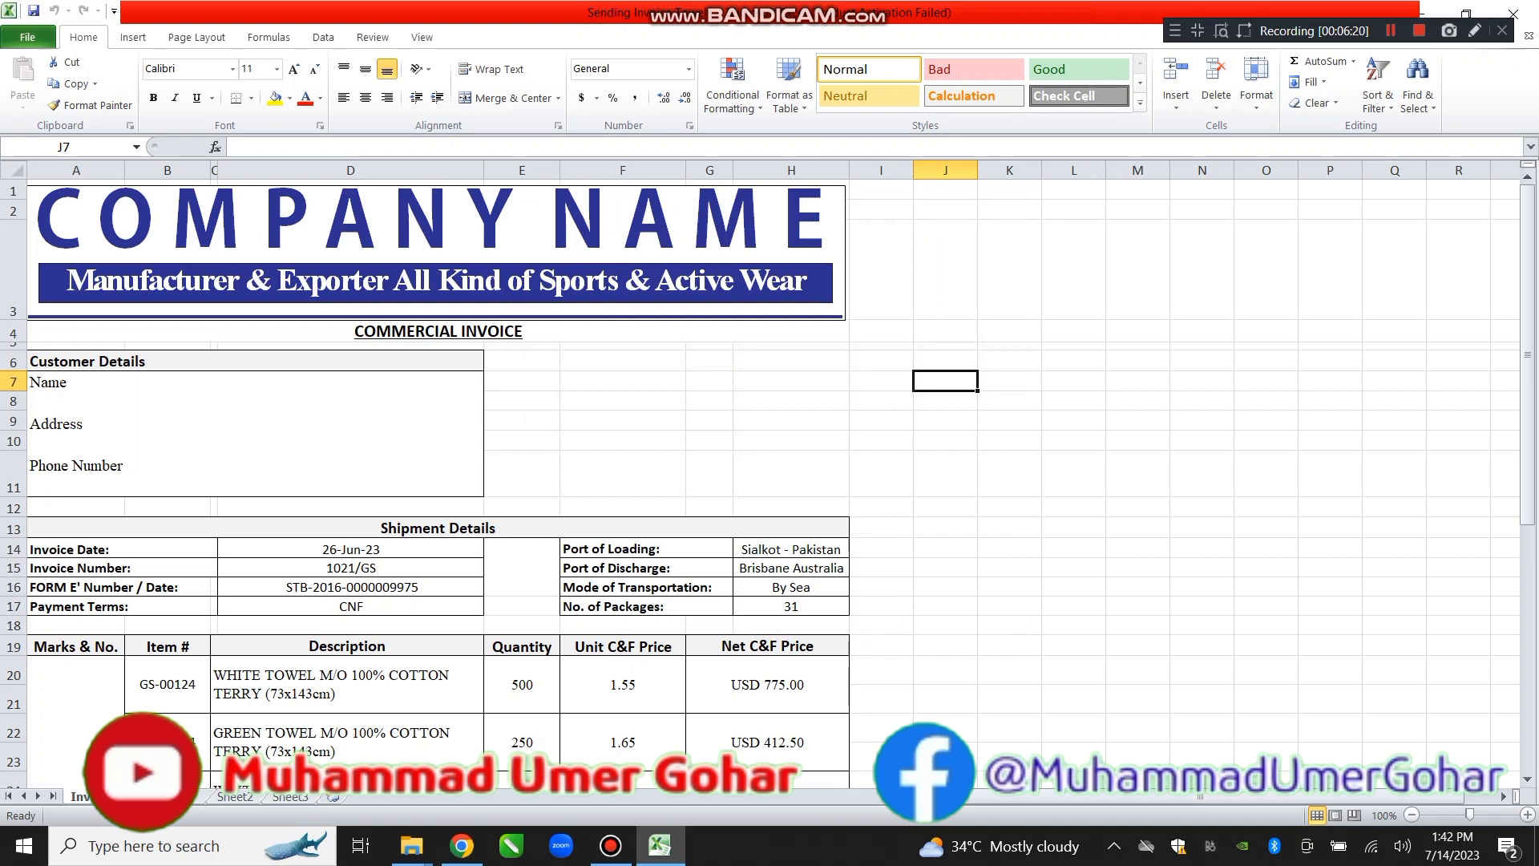
left_click_drag(350, 588, 350, 606)
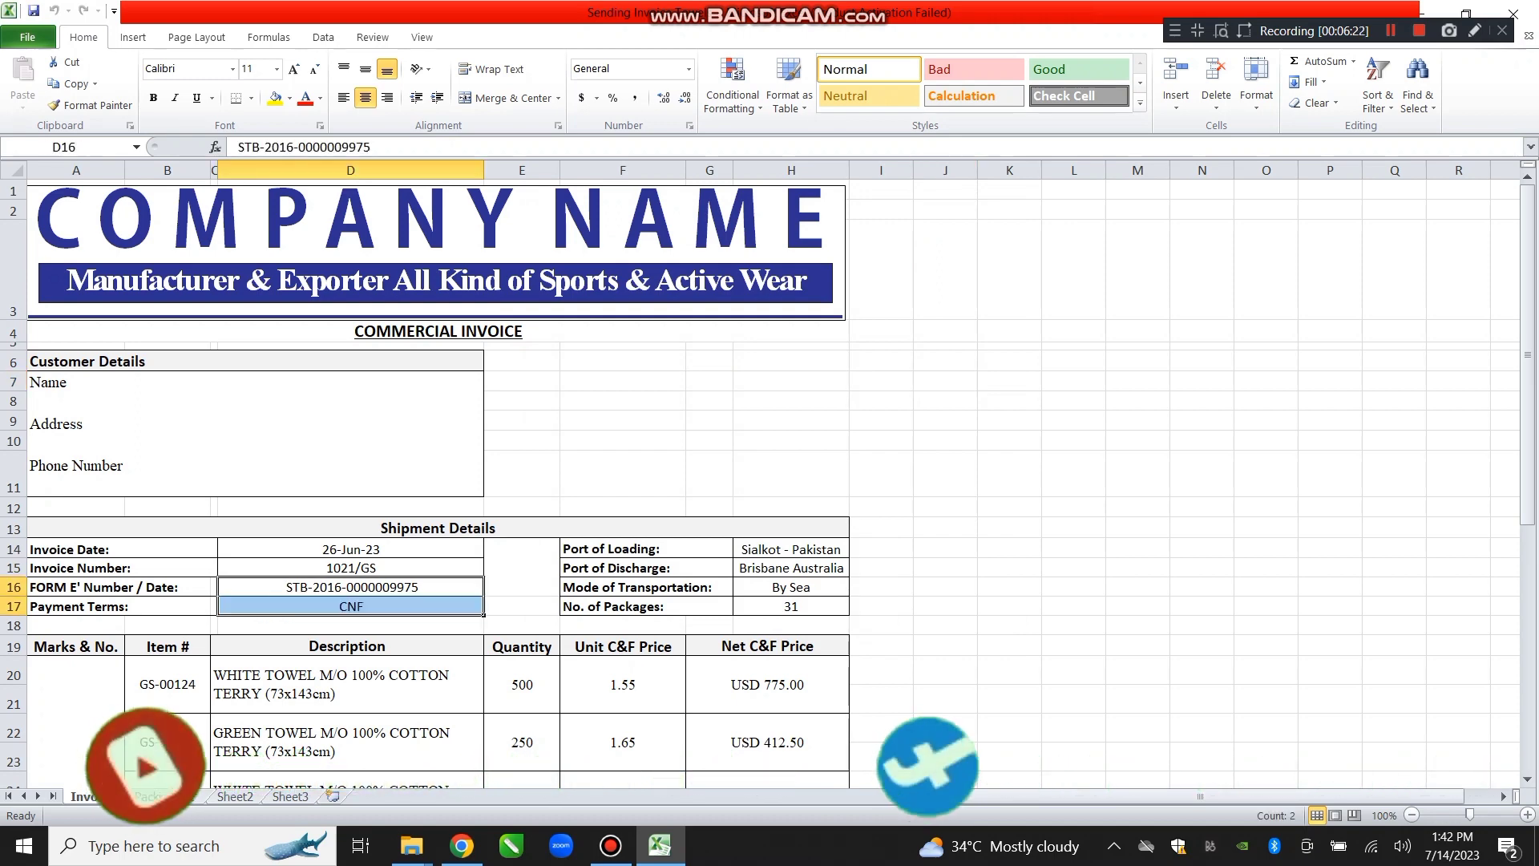
key("Delete")
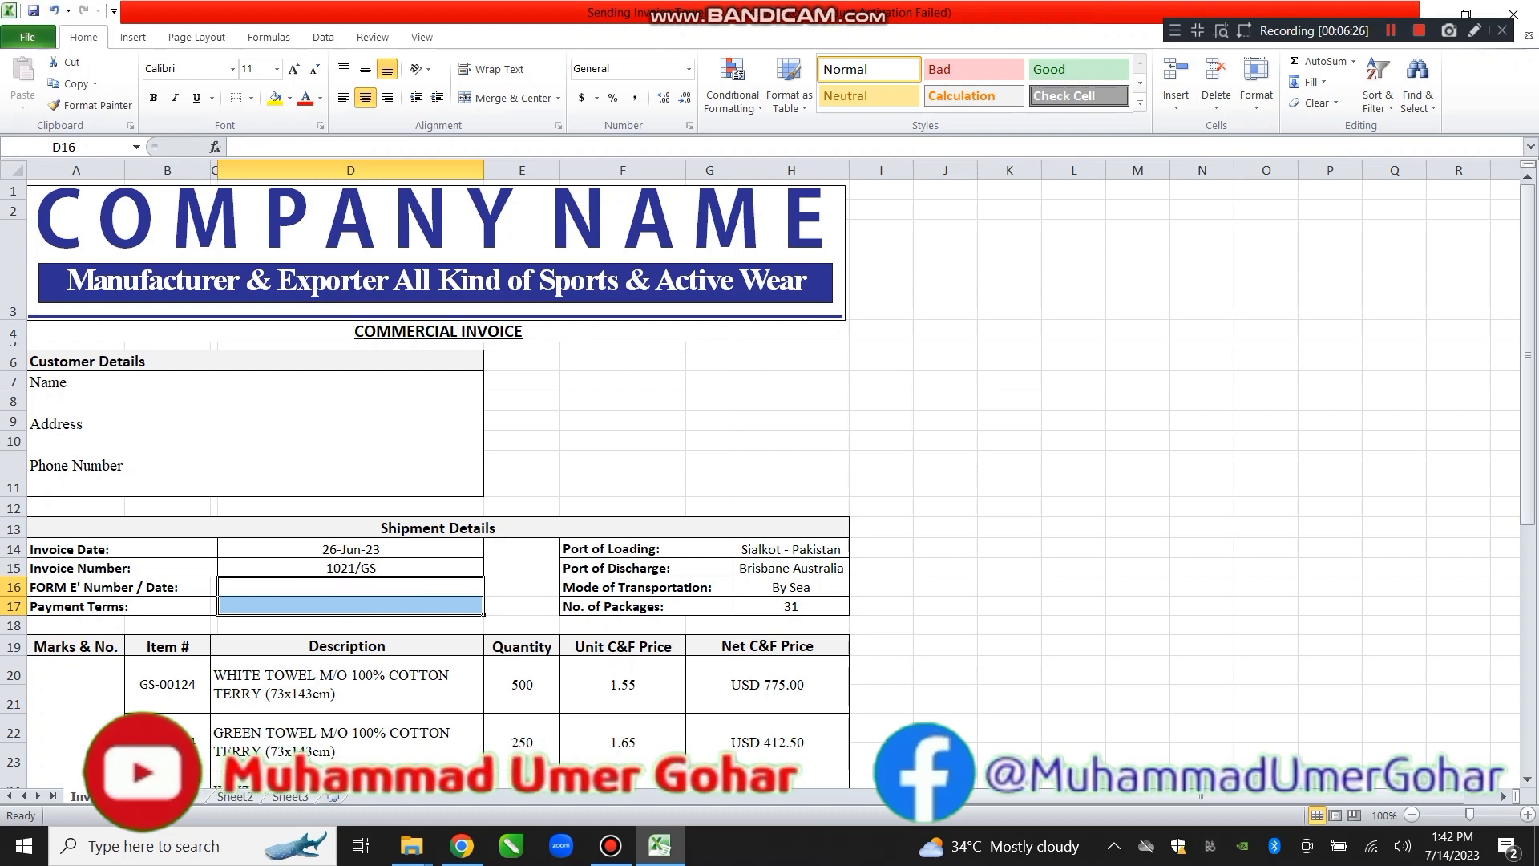
Change the Mode of Transportation in H16 from By Sea to By Air
left_click(791, 607)
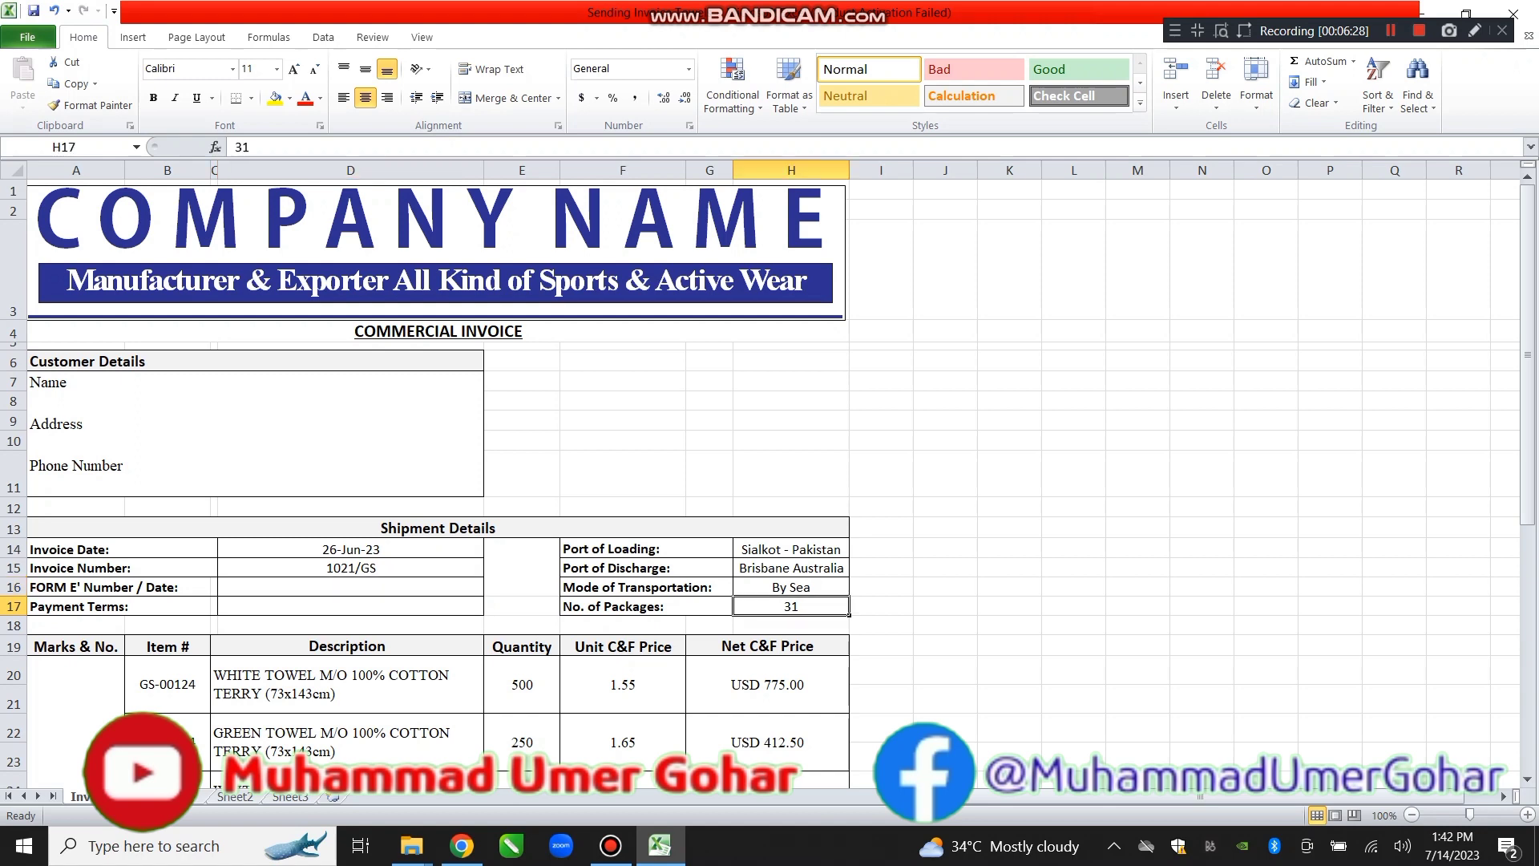
left_click_drag(791, 587, 792, 607)
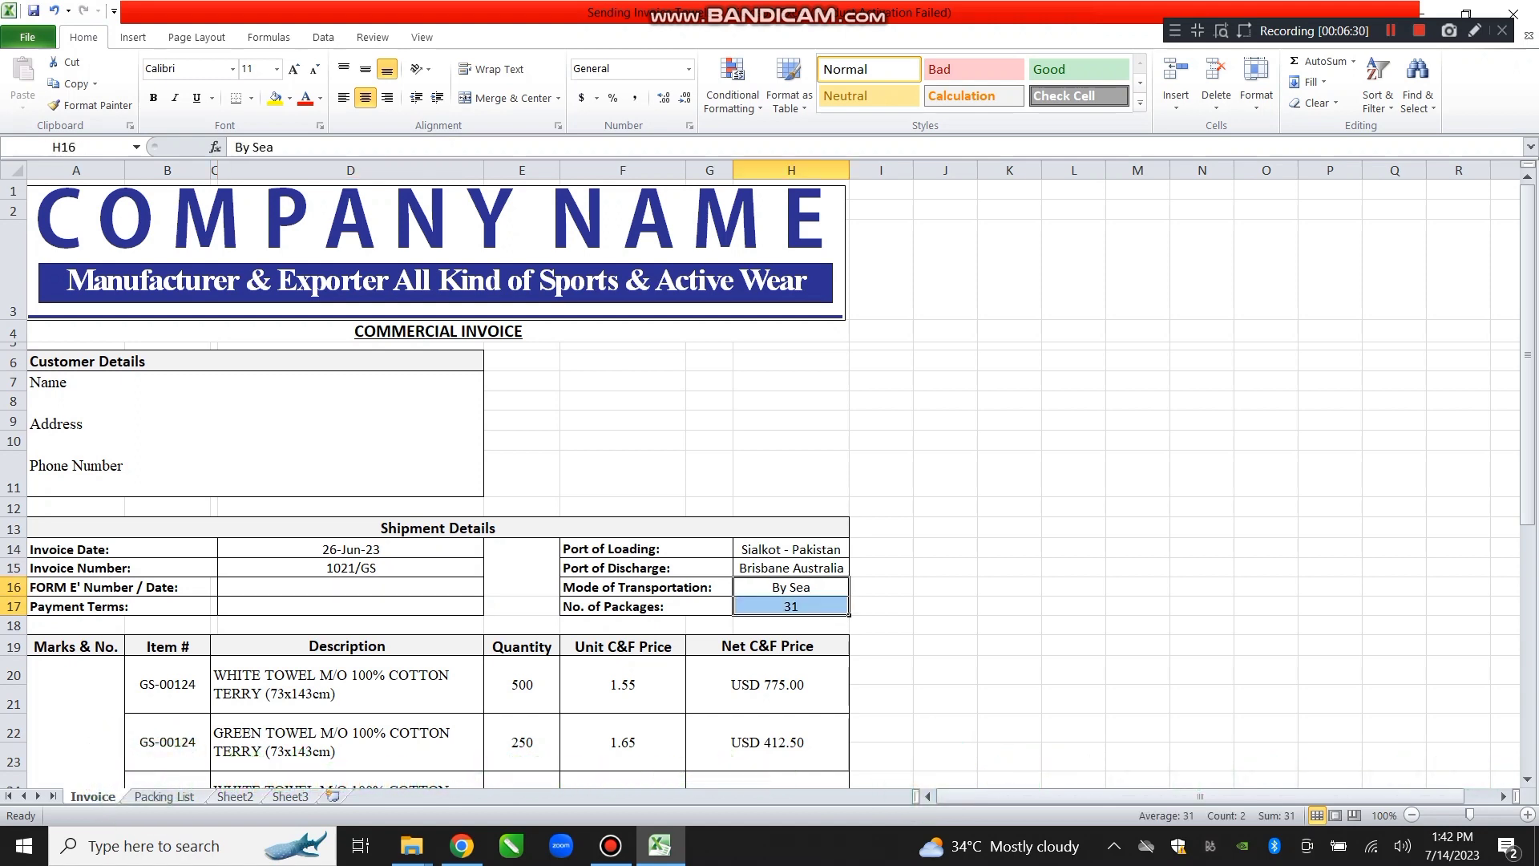
left_click(791, 587)
double_click(792, 587)
double_click(799, 587)
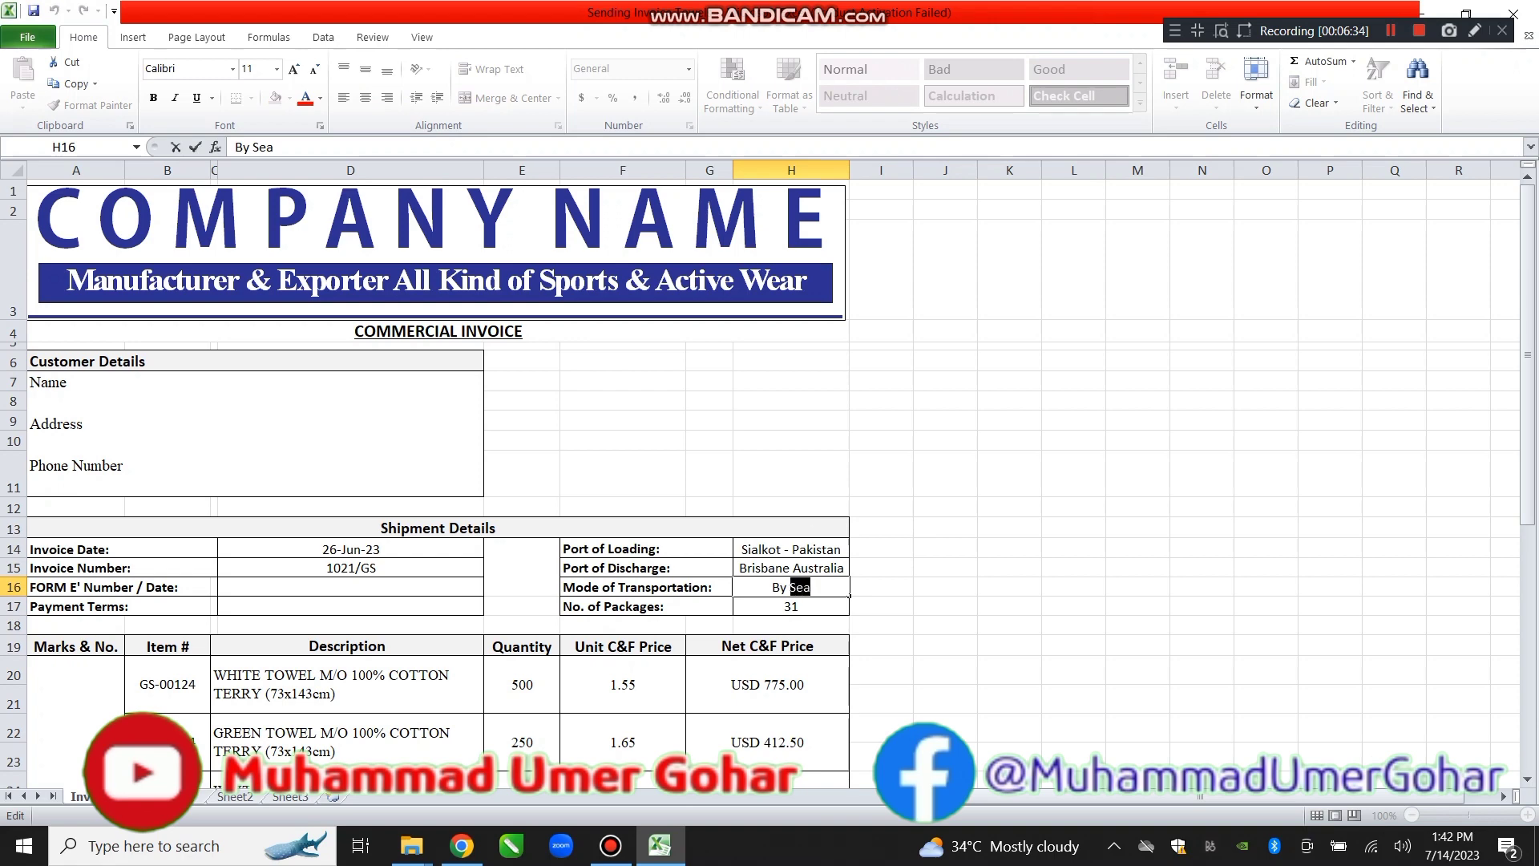
type("Air")
key("Return")
key("End")
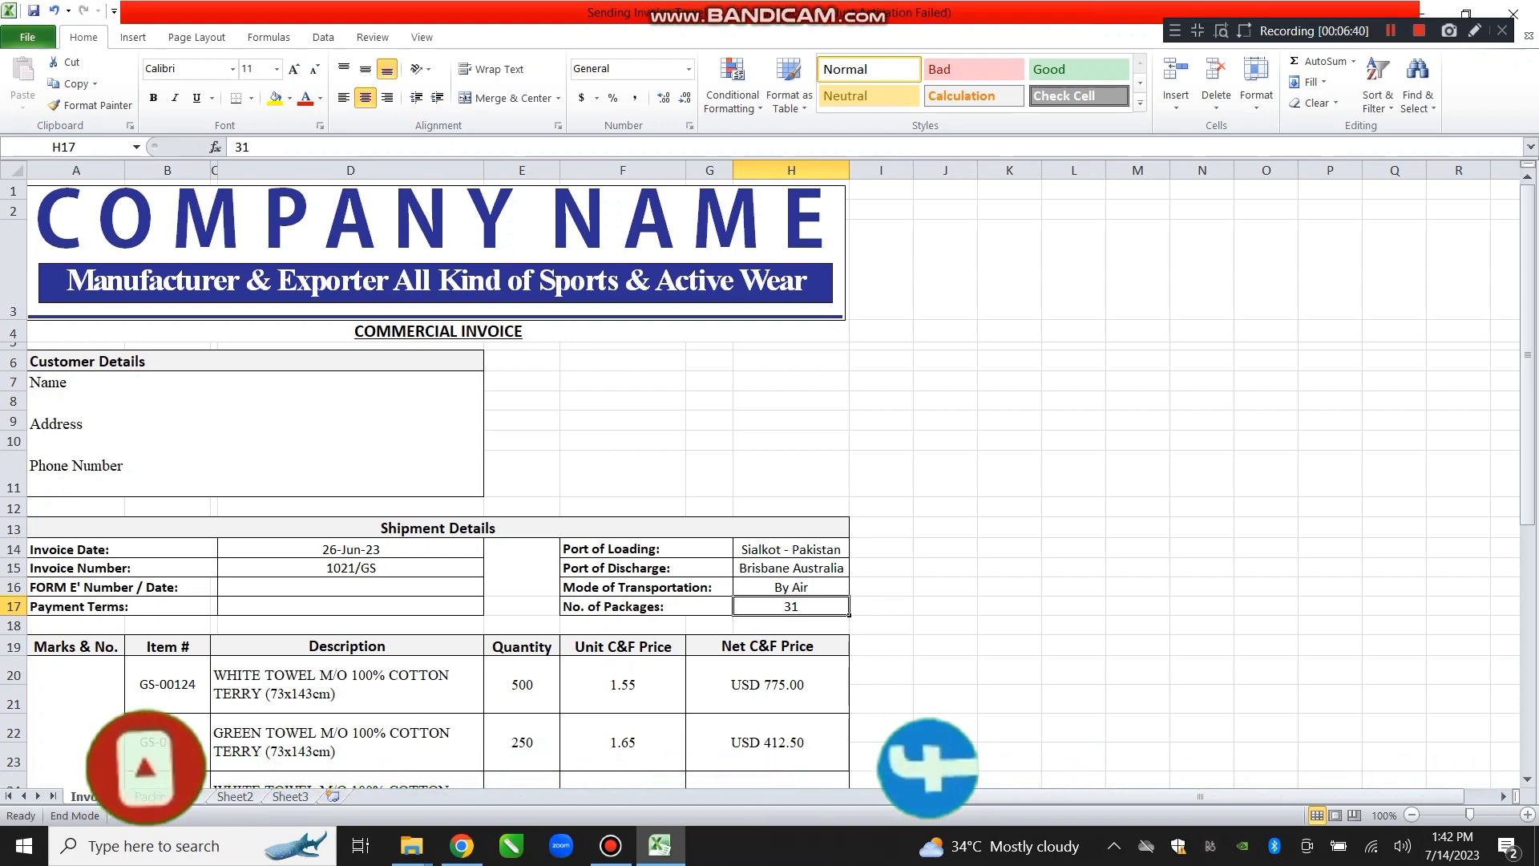
Enter 1 as the number of packages and delete the Marks & Number picture
type("1")
left_click(622, 684)
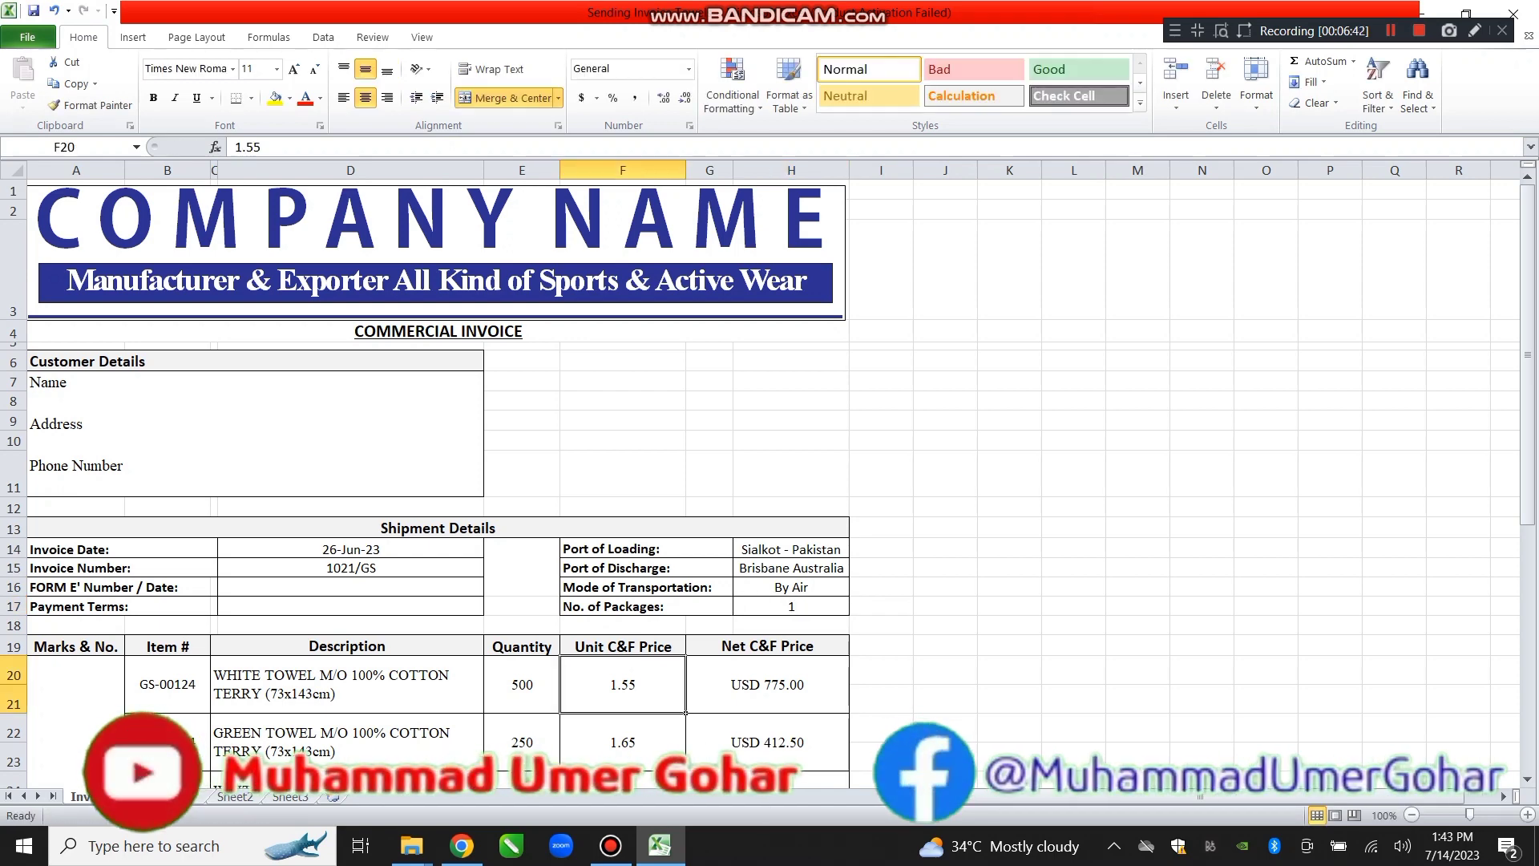
scroll(623, 684, "down", 3)
left_click(76, 596)
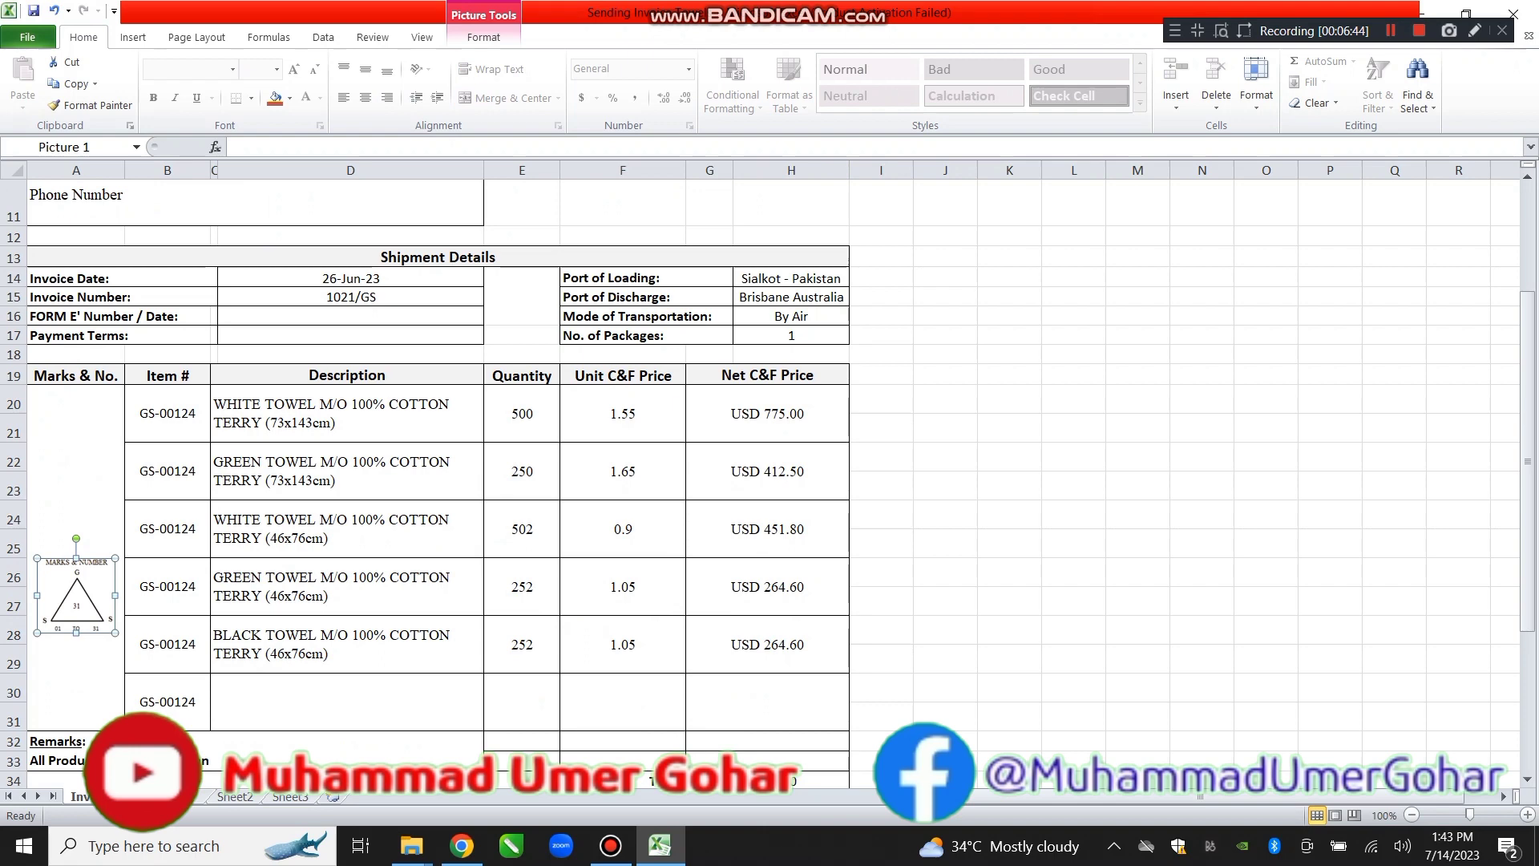
key("Delete")
Clear every item line below the white towel
left_click_drag(167, 471, 401, 587)
left_click(350, 529)
left_click_drag(350, 471, 768, 644)
key("Delete")
Change the white towel quantity from 500 to 250
scroll(767, 644, "down", 3)
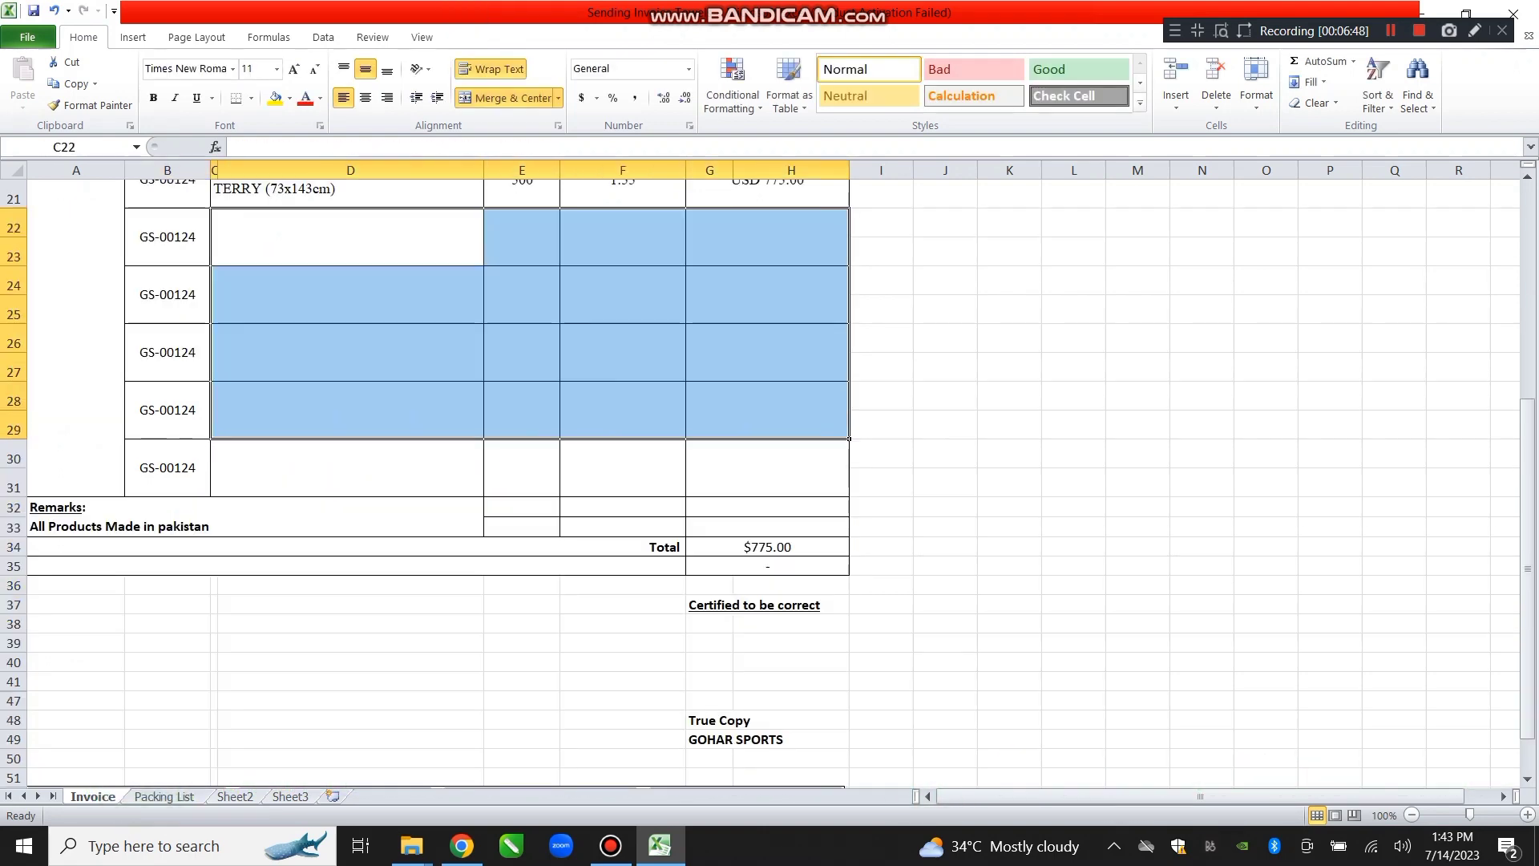
scroll(522, 414, "up", 3)
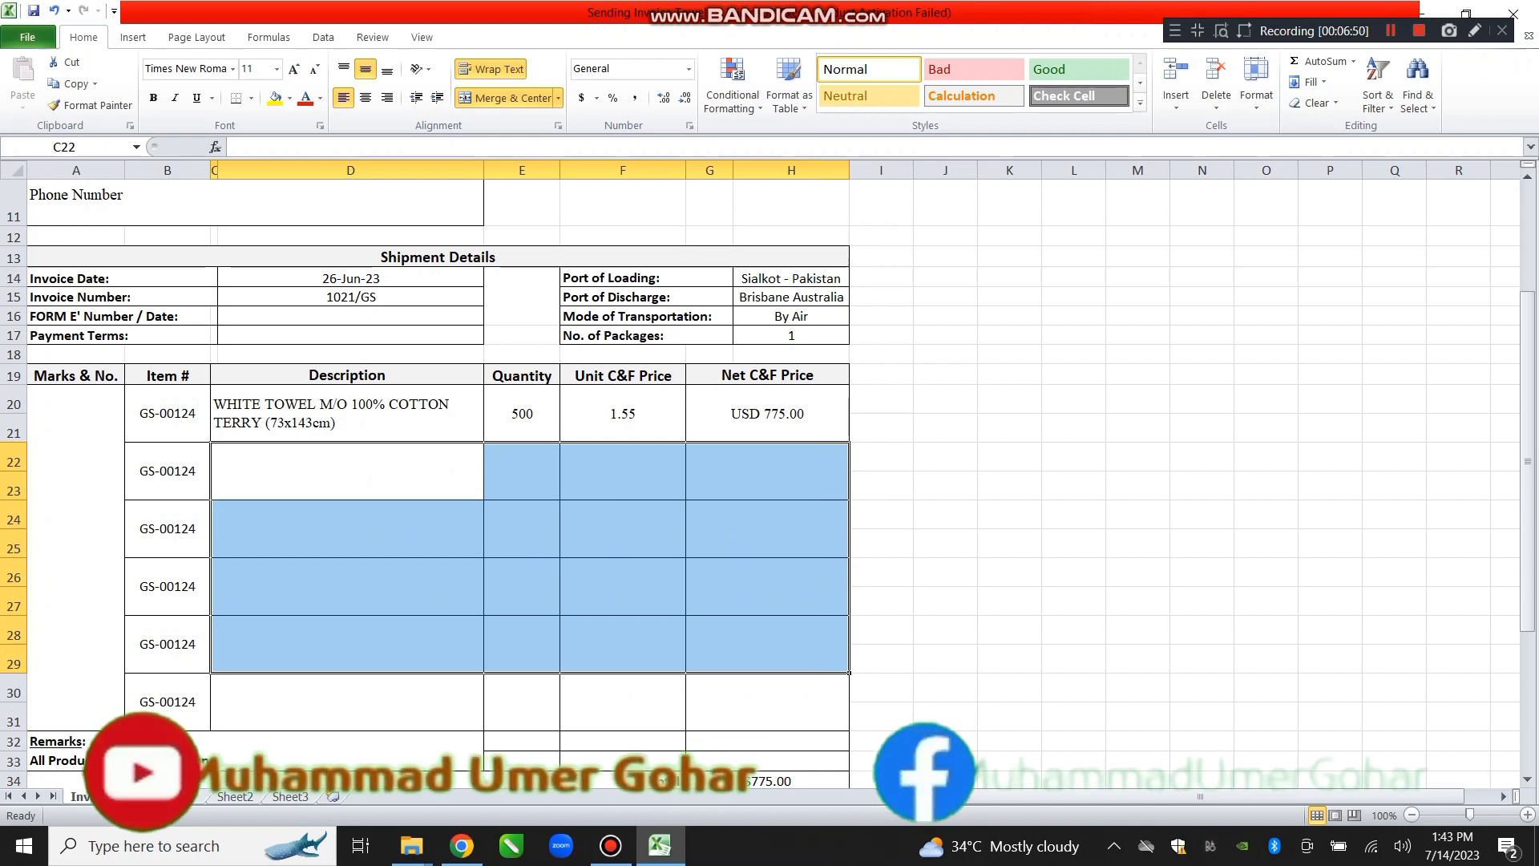
left_click(522, 414)
type("250")
left_click(622, 586)
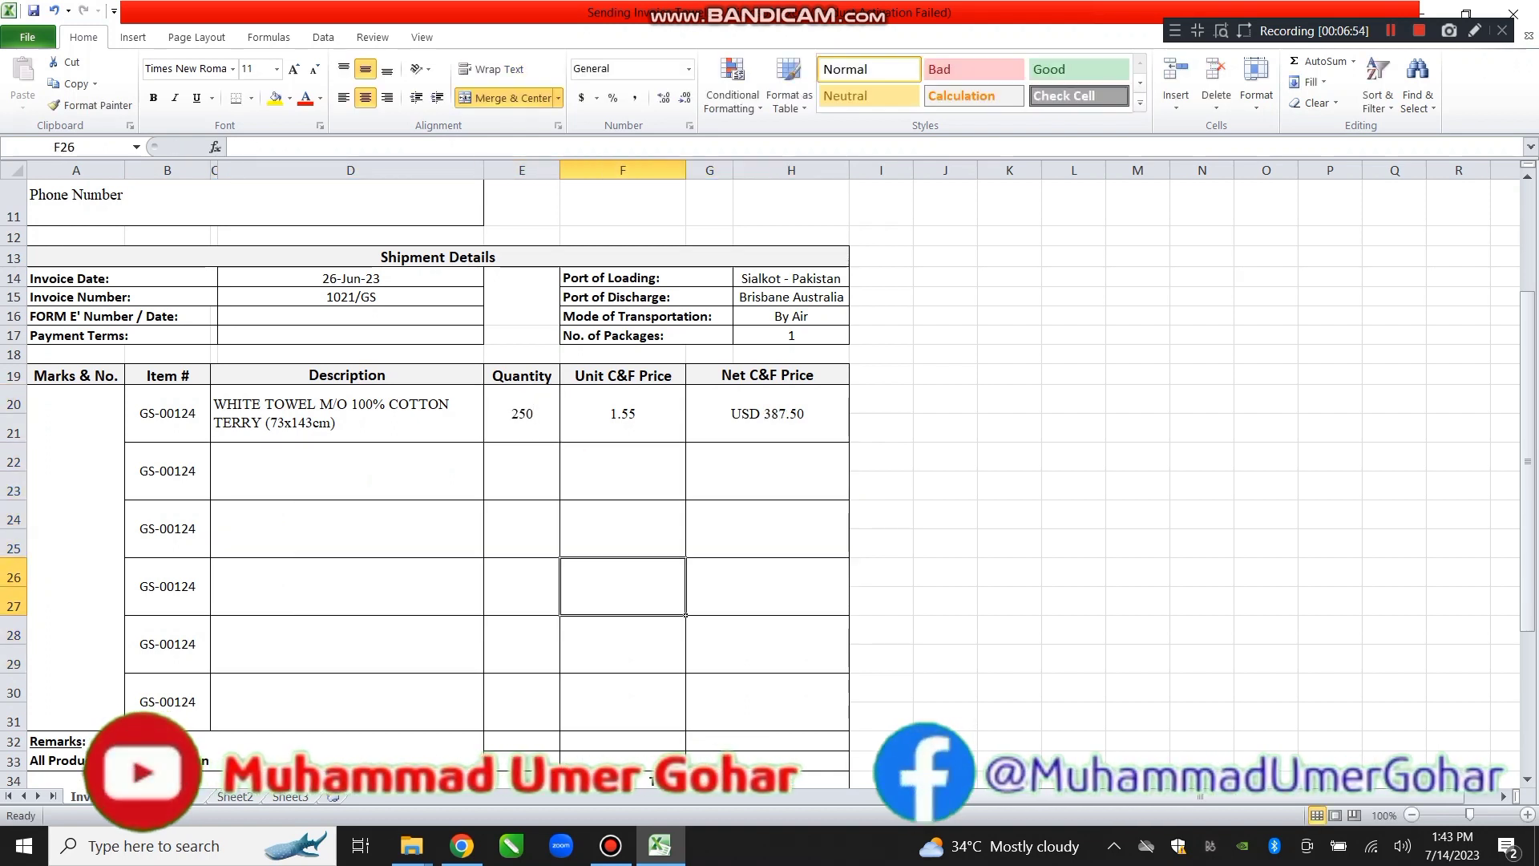
Scroll through the edited invoice to check it
scroll(521, 481, "up", 3)
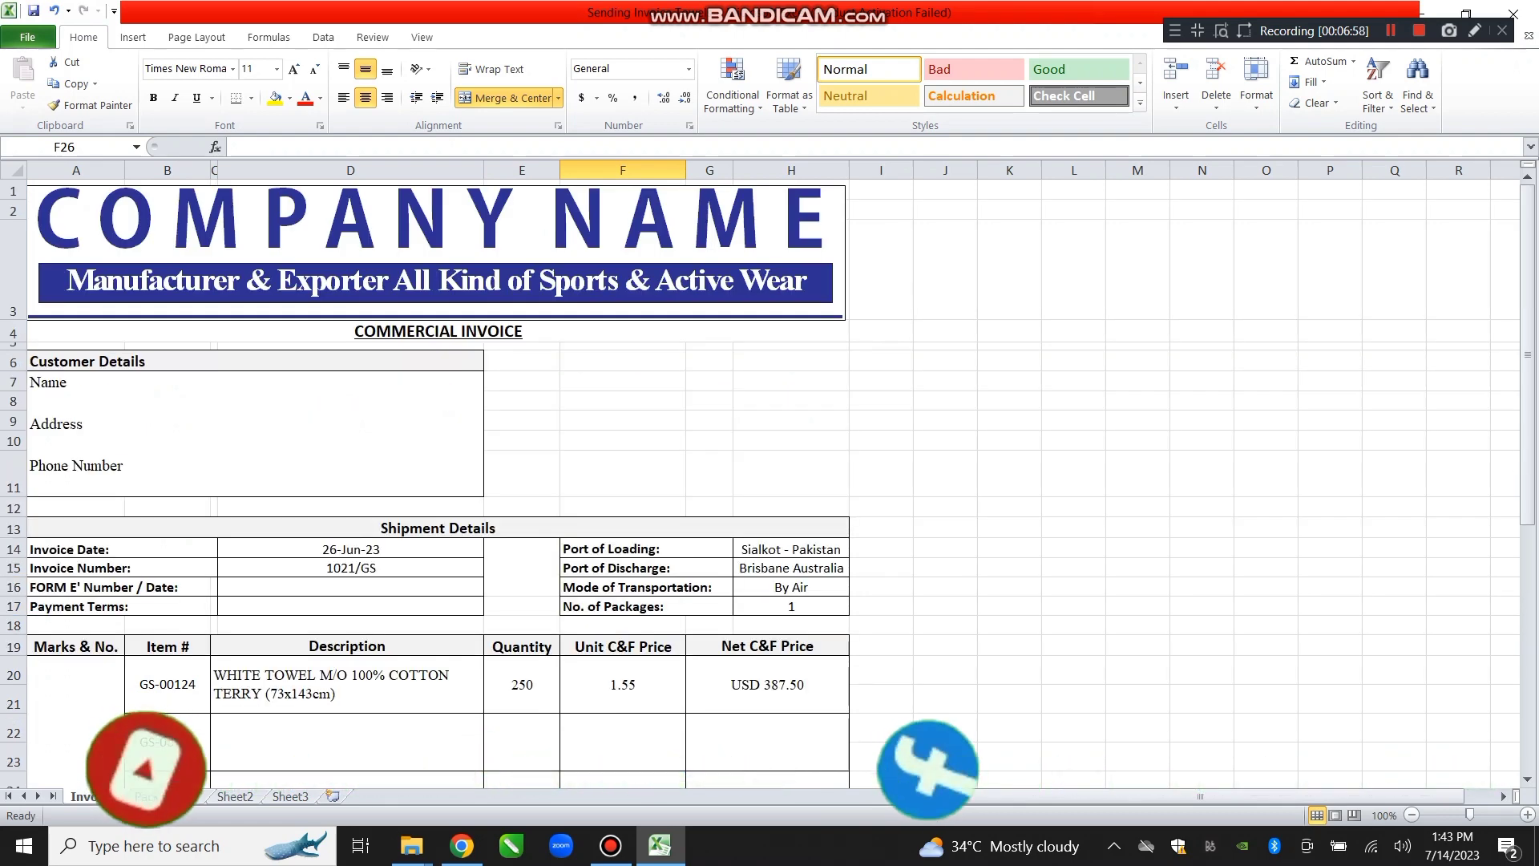
scroll(521, 481, "down", 3)
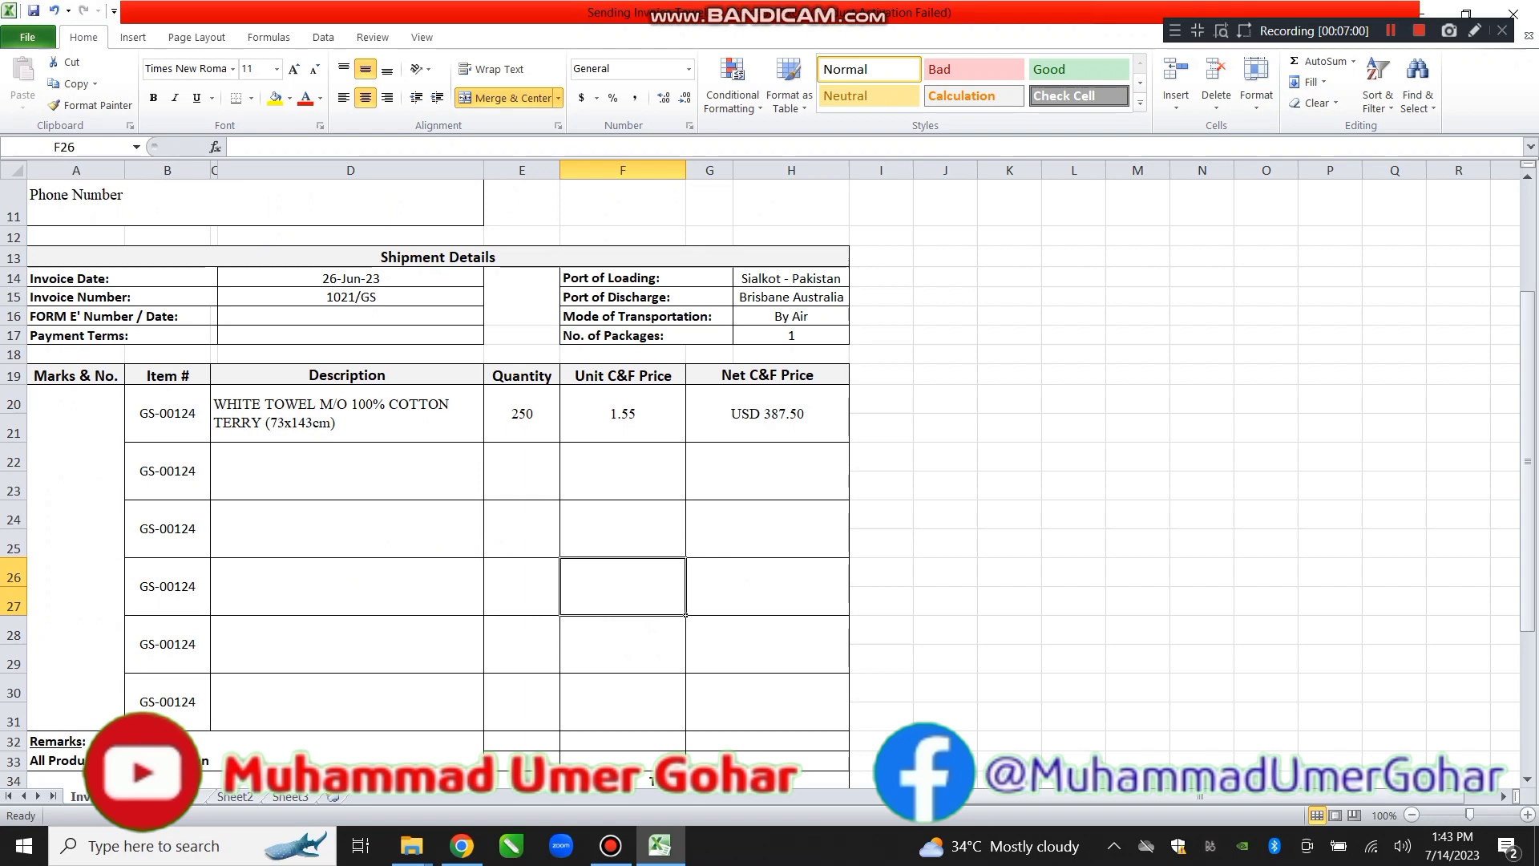
scroll(521, 481, "down", 3)
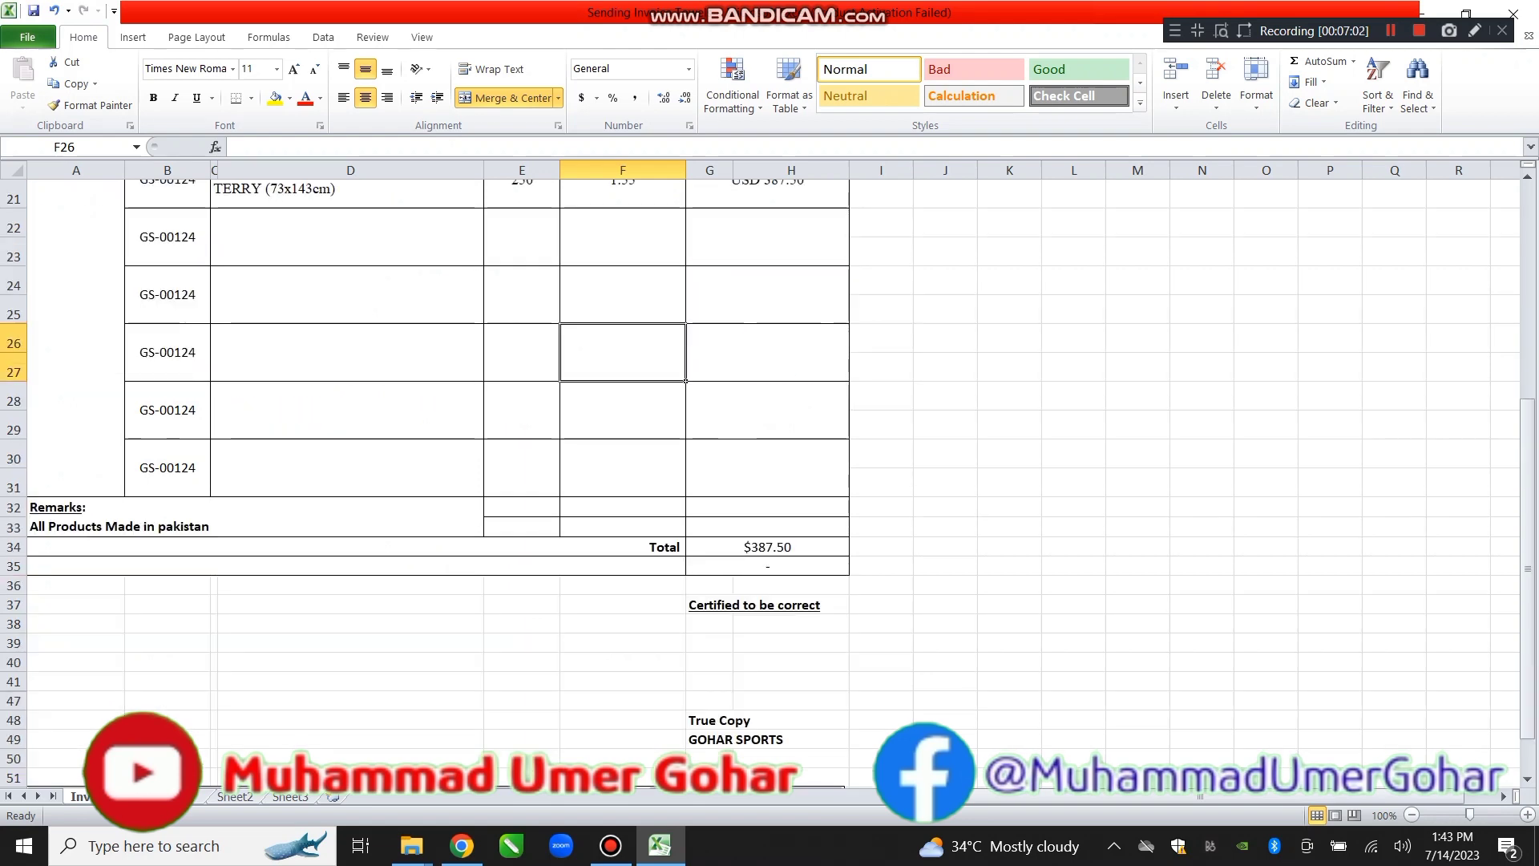
scroll(521, 481, "up", 3)
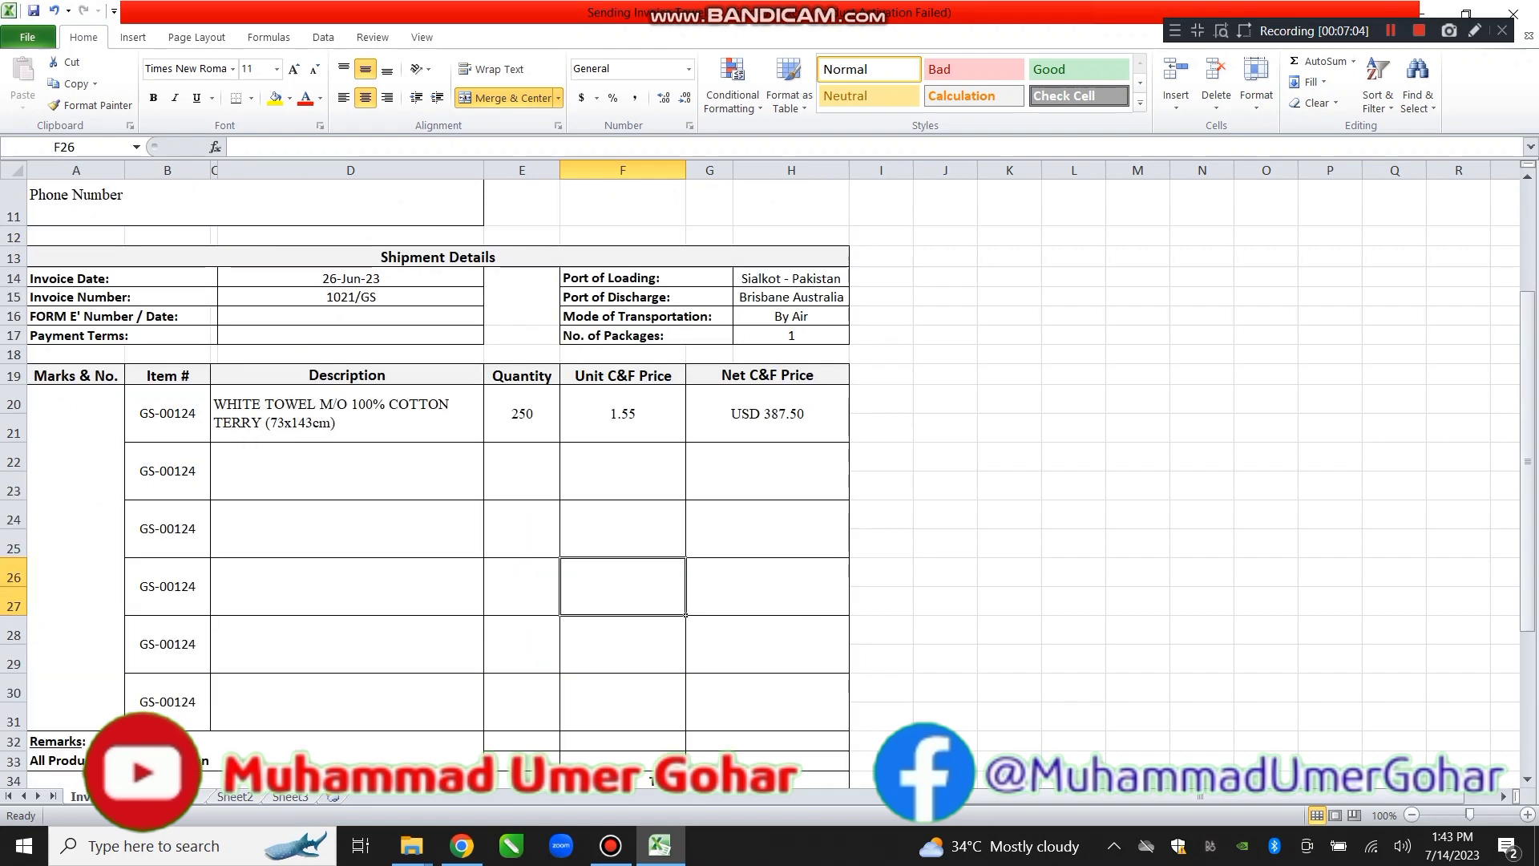
scroll(521, 481, "up", 3)
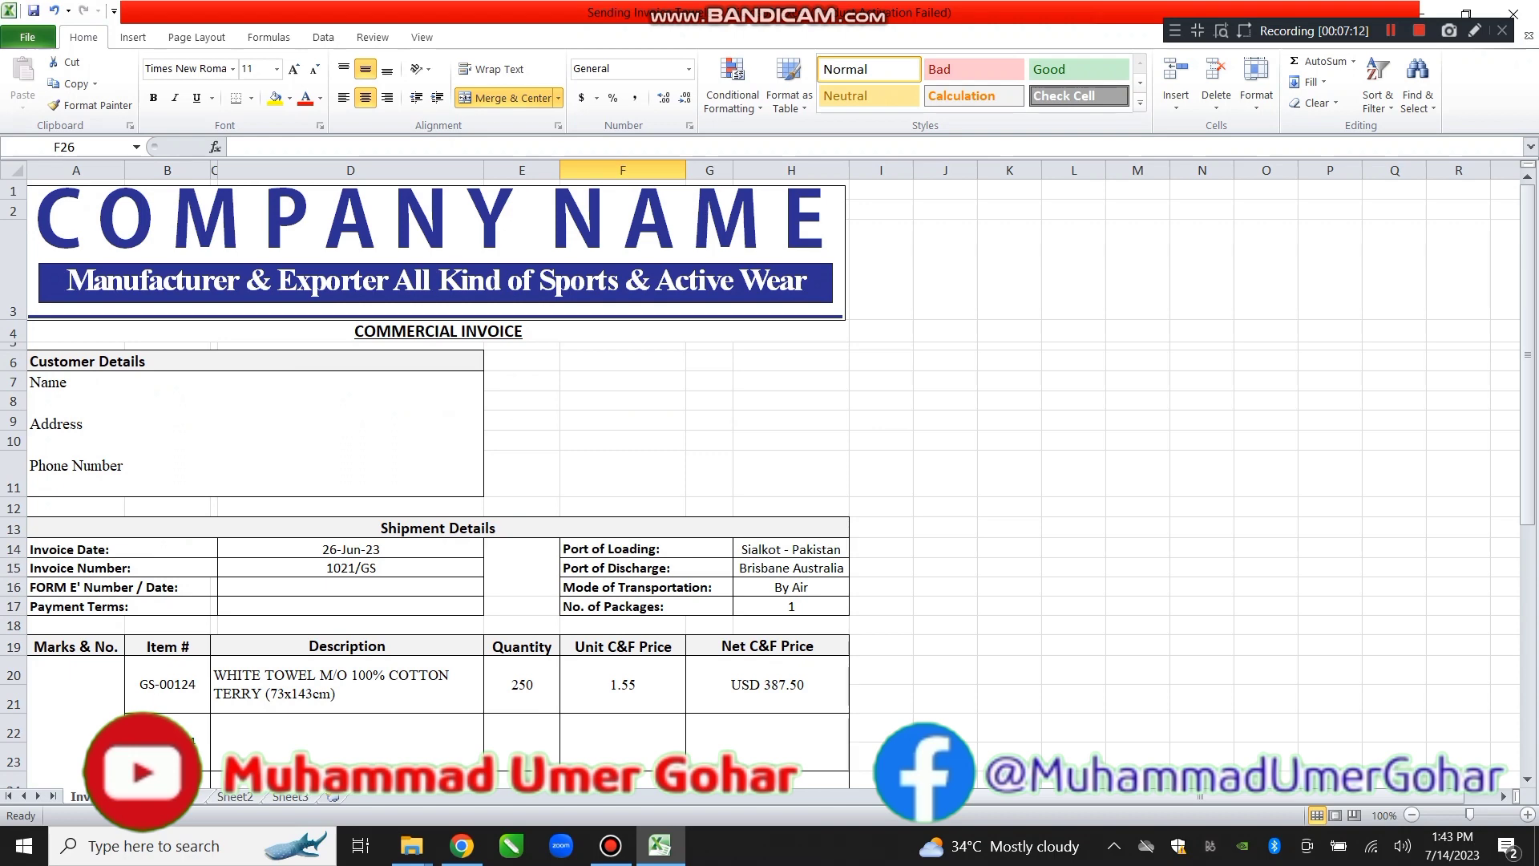
scroll(770, 481, "down", 3)
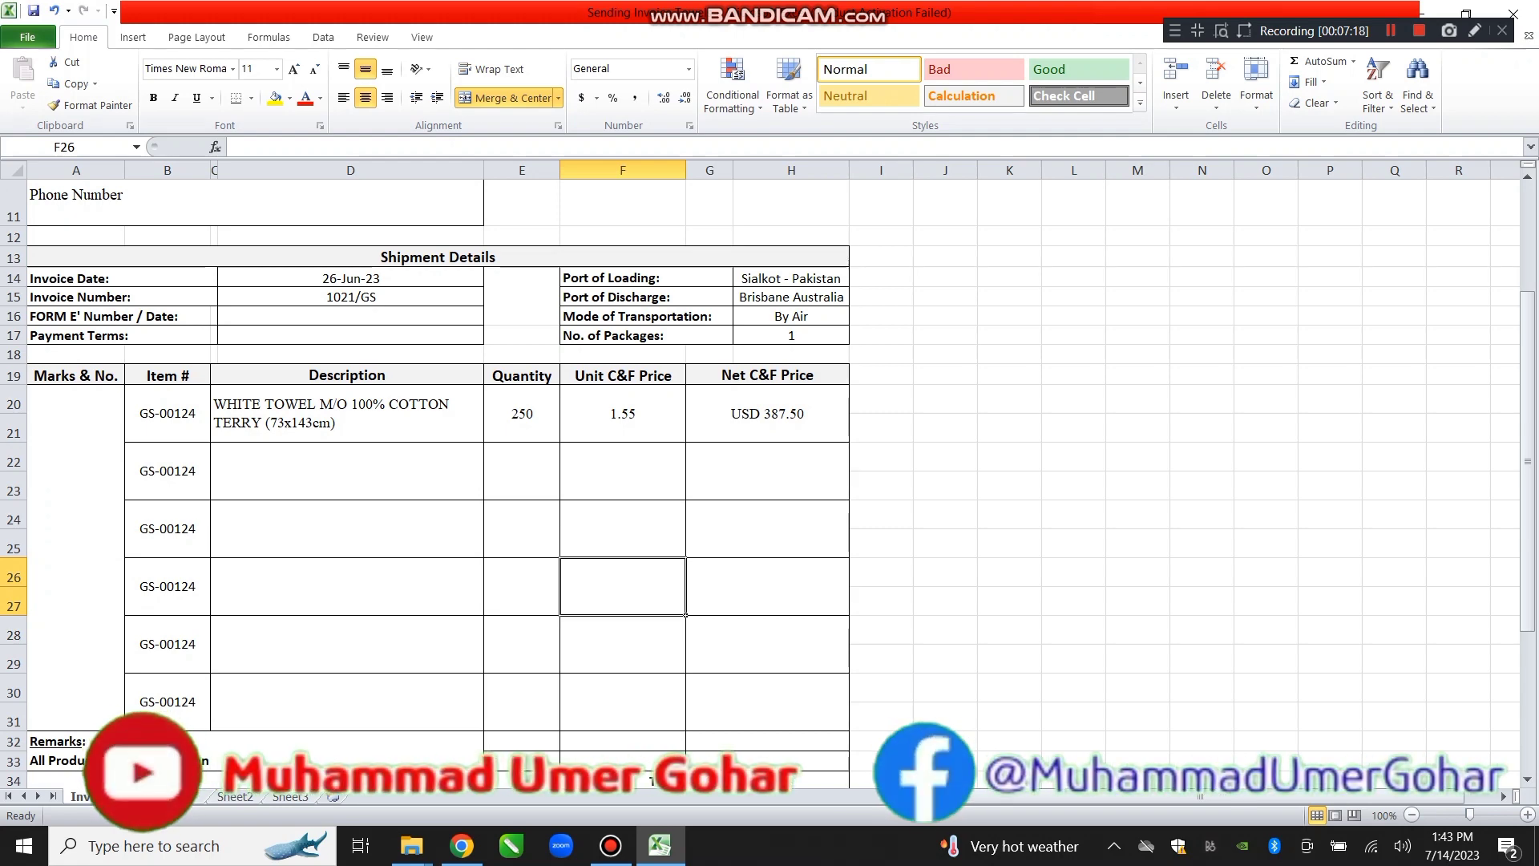
scroll(438, 481, "up", 4)
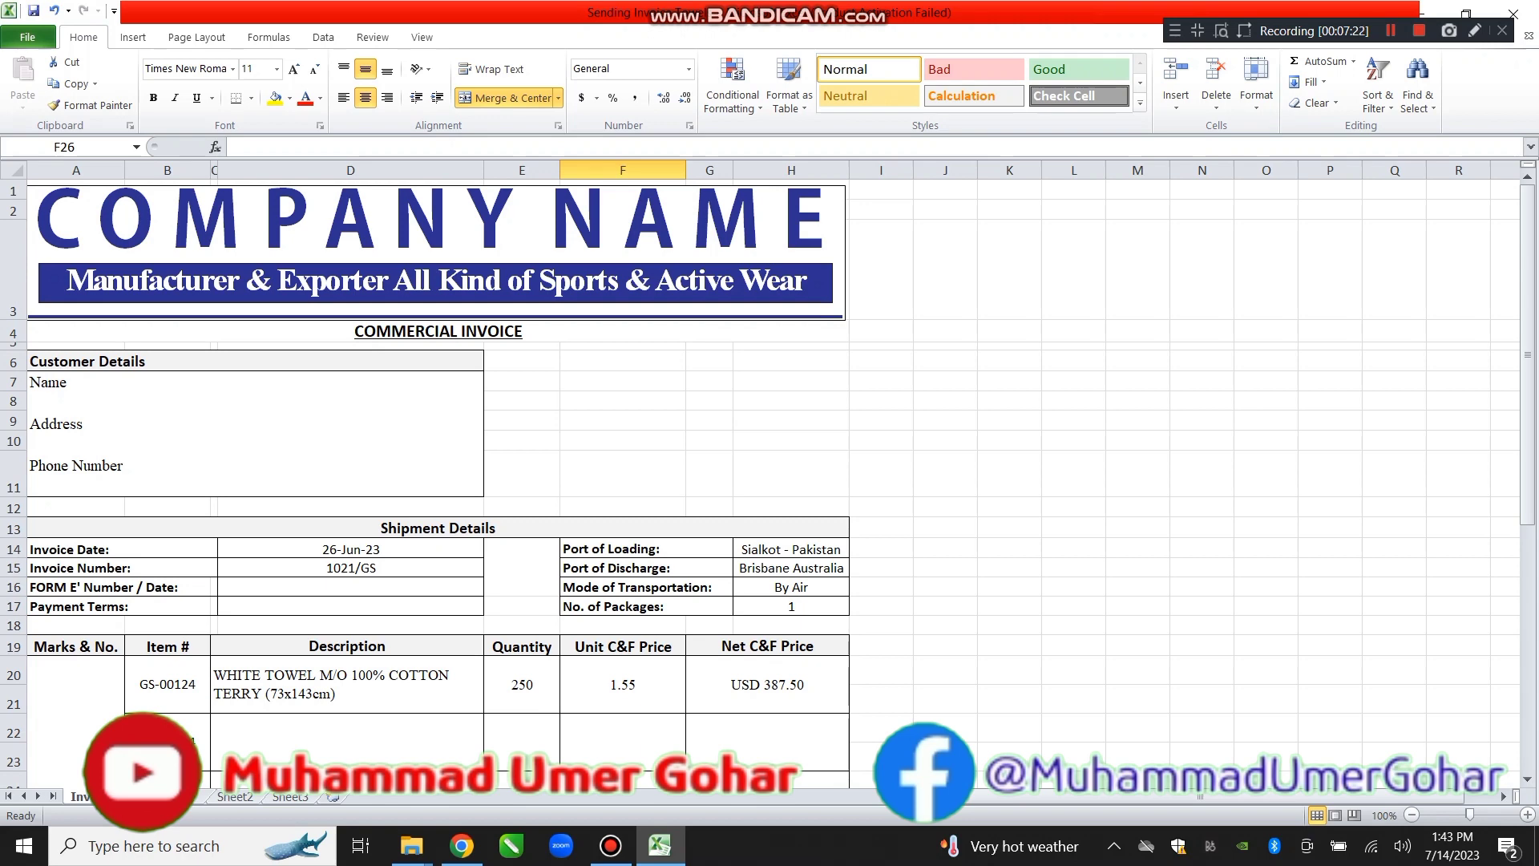
scroll(438, 481, "down", 10)
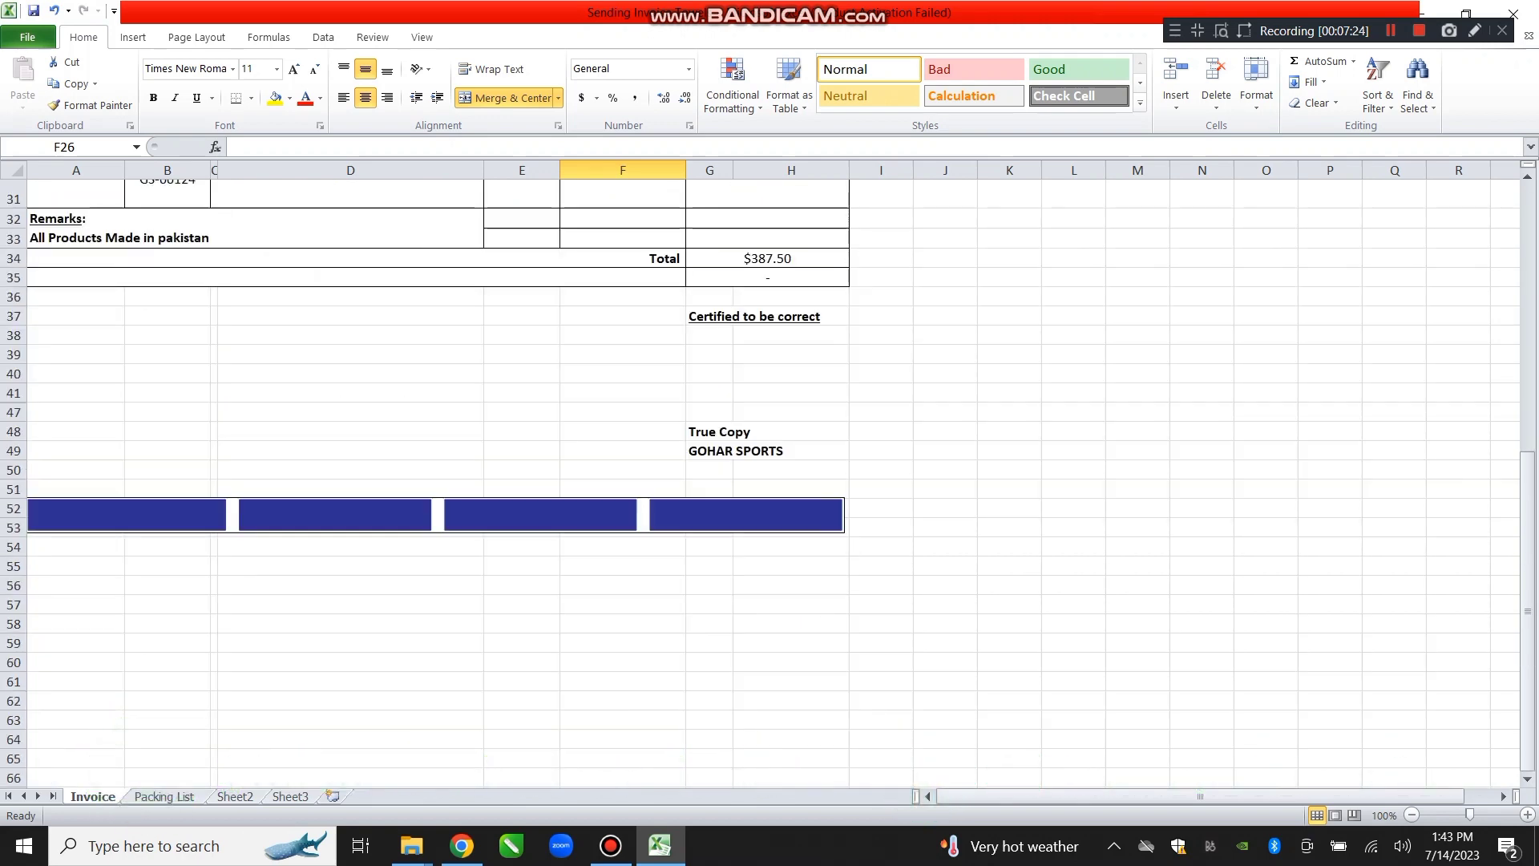
scroll(438, 481, "up", 3)
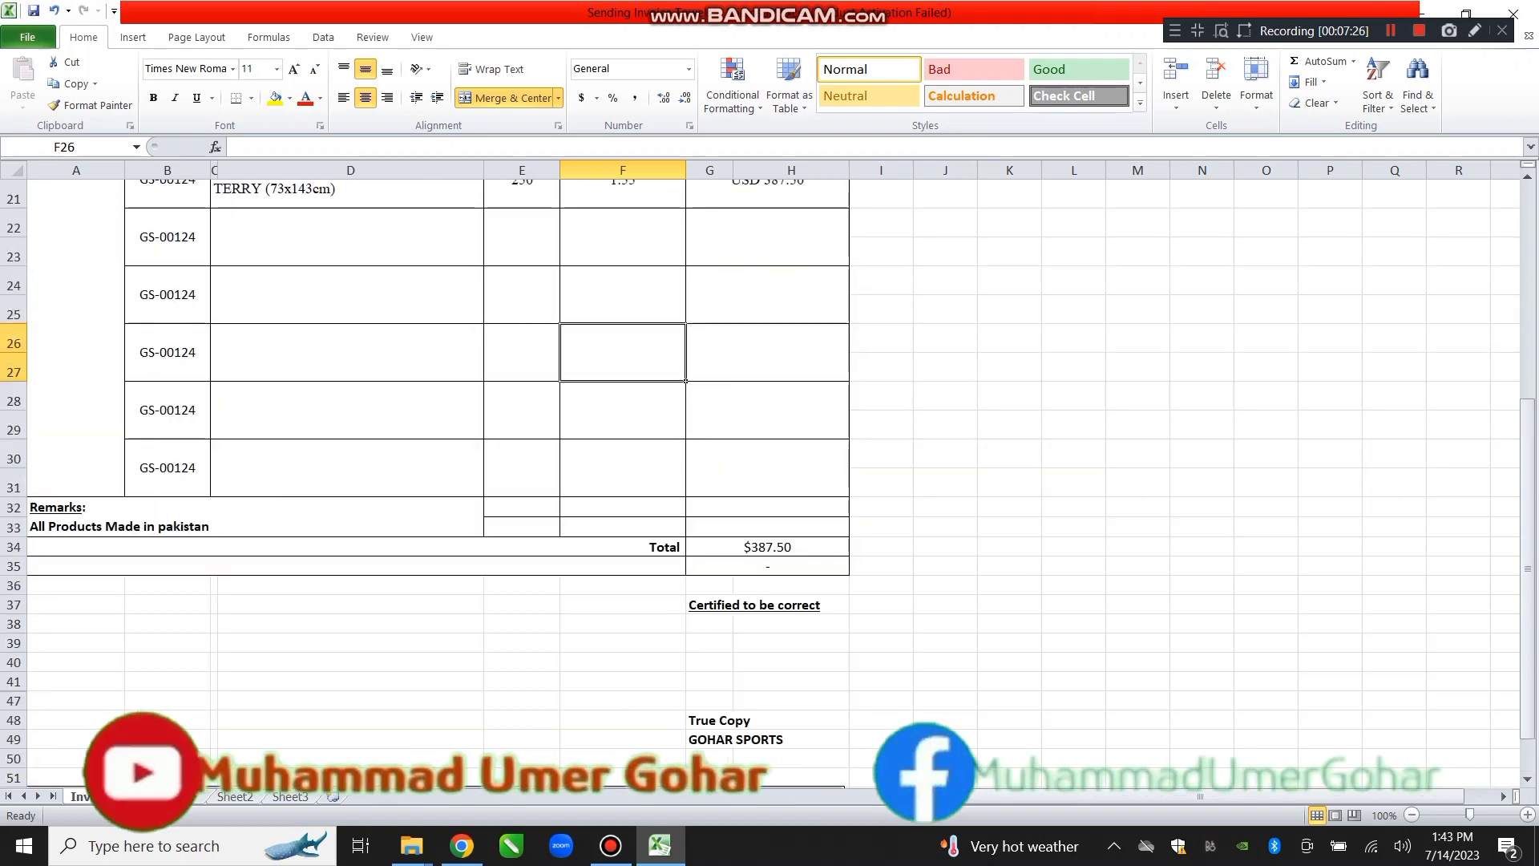
scroll(438, 481, "up", 7)
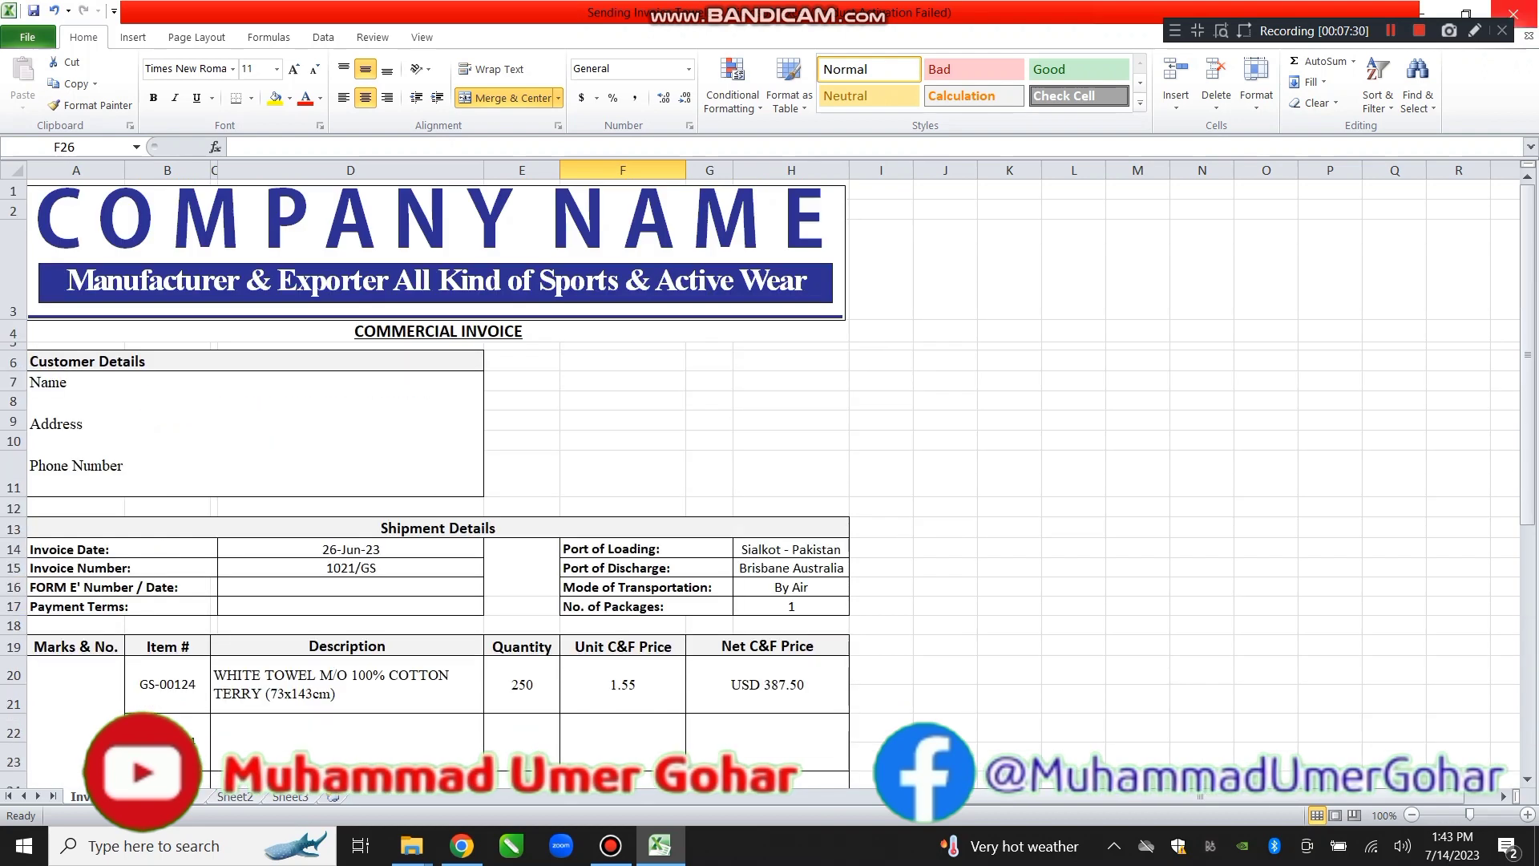
Close the invoice workbook, answer the save prompt, and dismiss Word's activation notice
left_click(1514, 13)
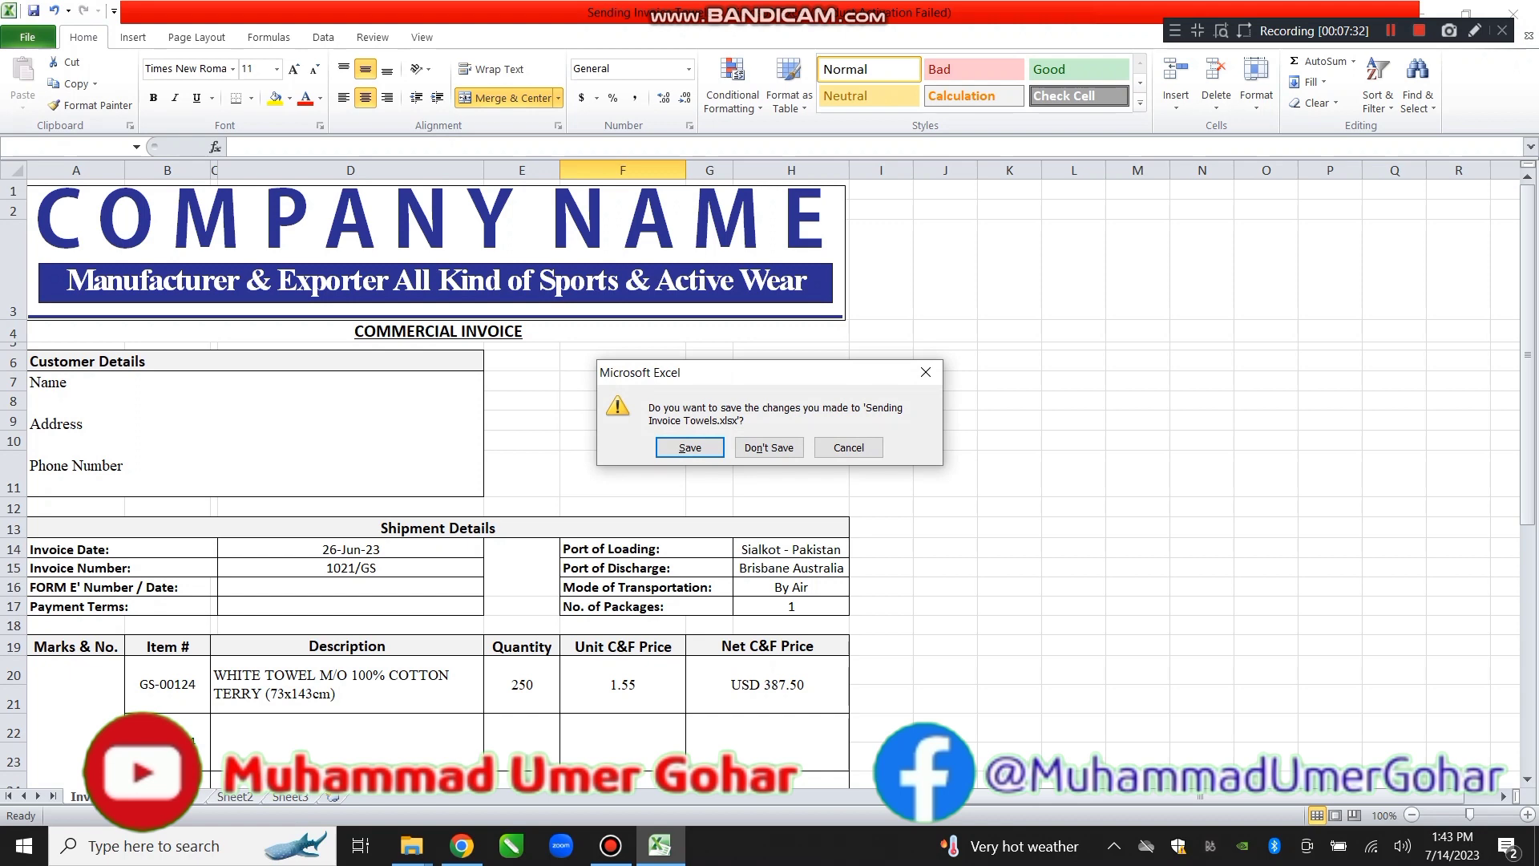
left_click(769, 446)
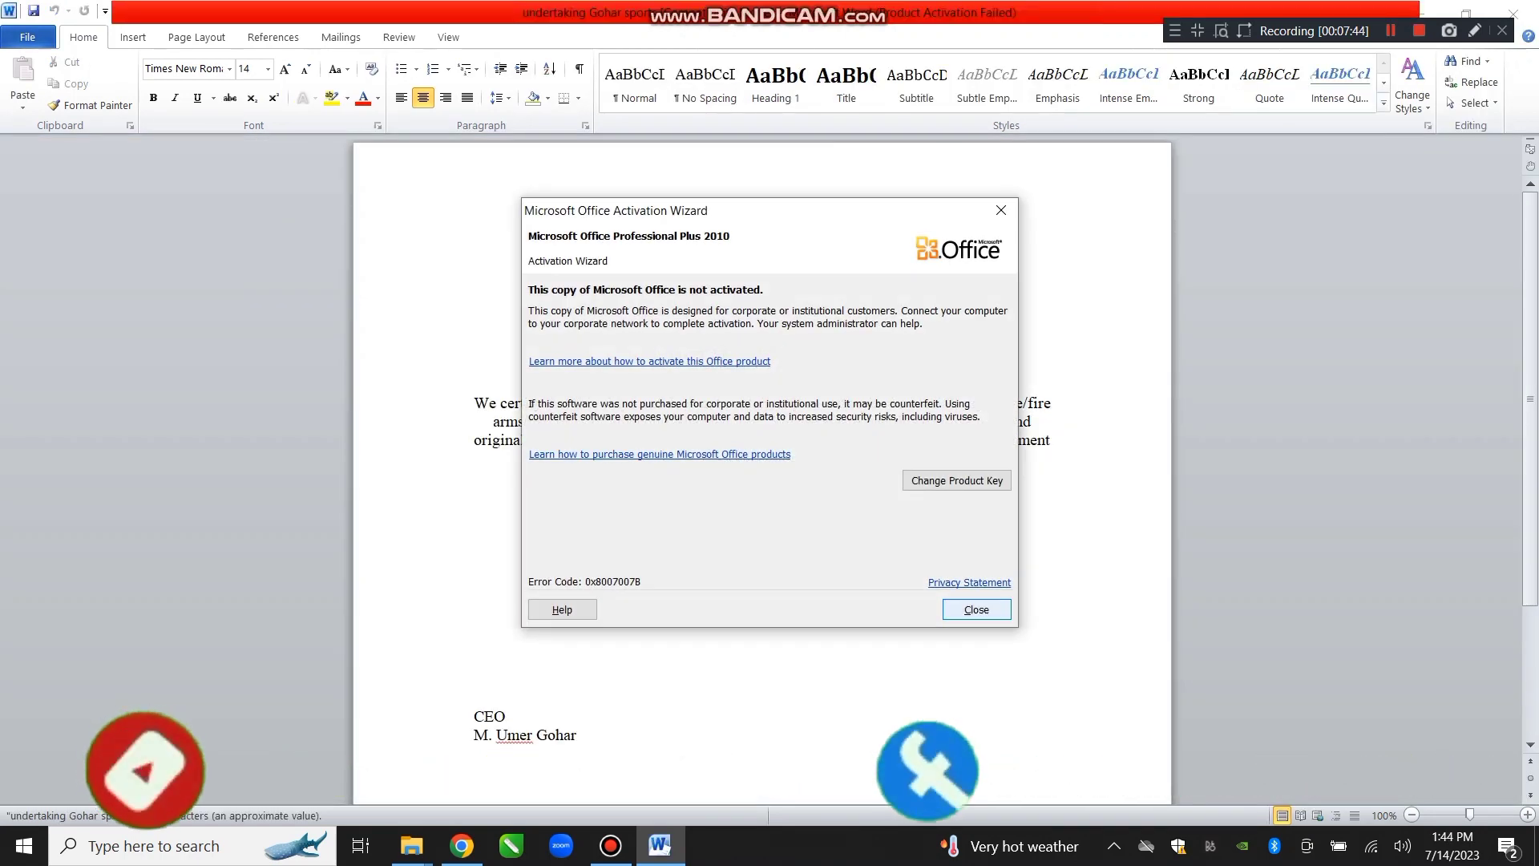
key("Escape")
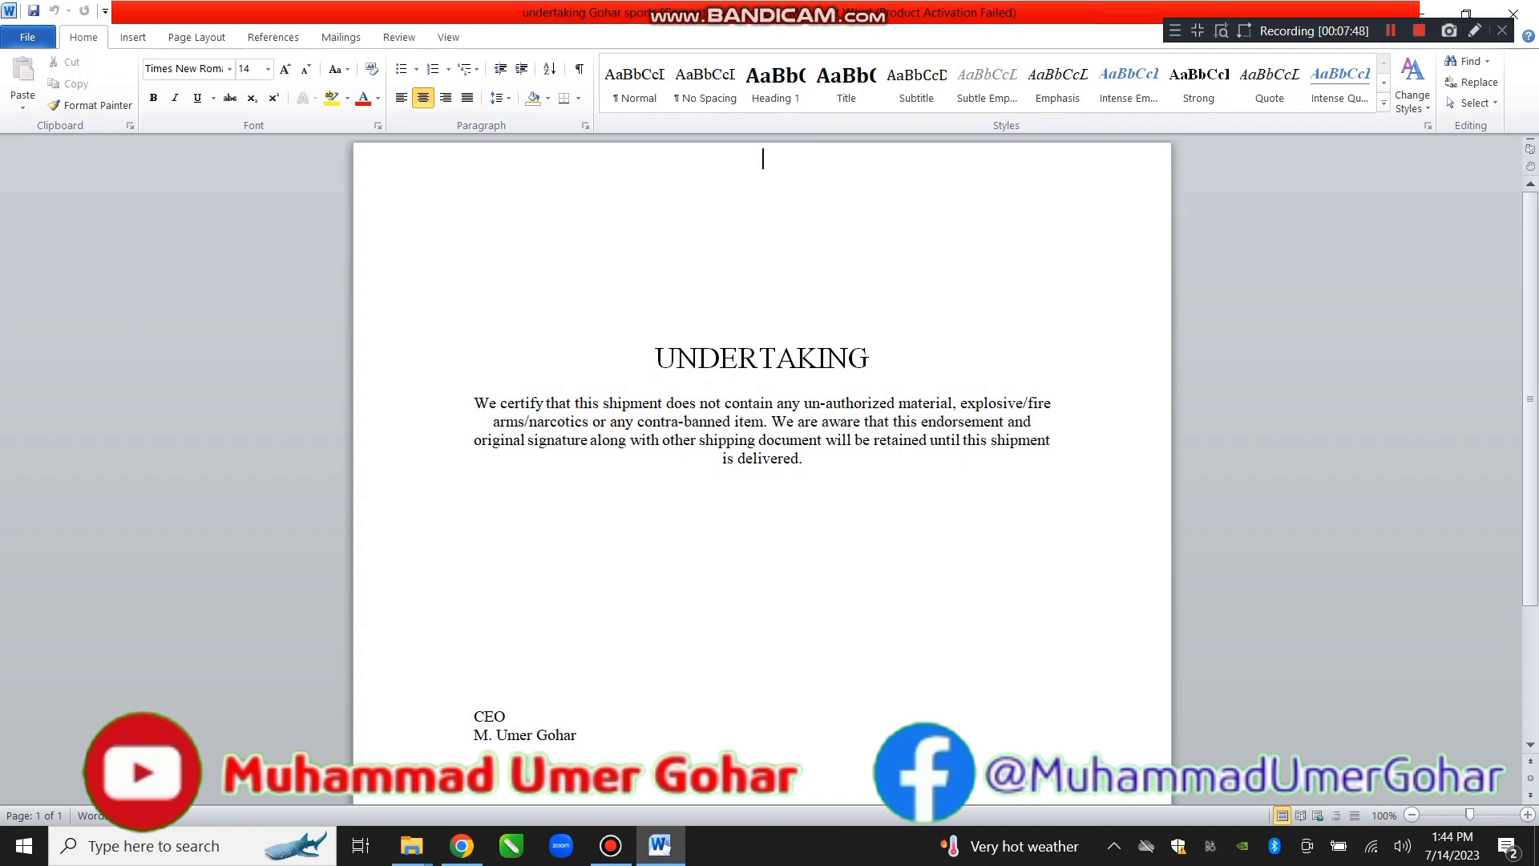
Scroll through the UNDERTAKING letter's no contra-banned items certification
scroll(762, 473, "down", 3)
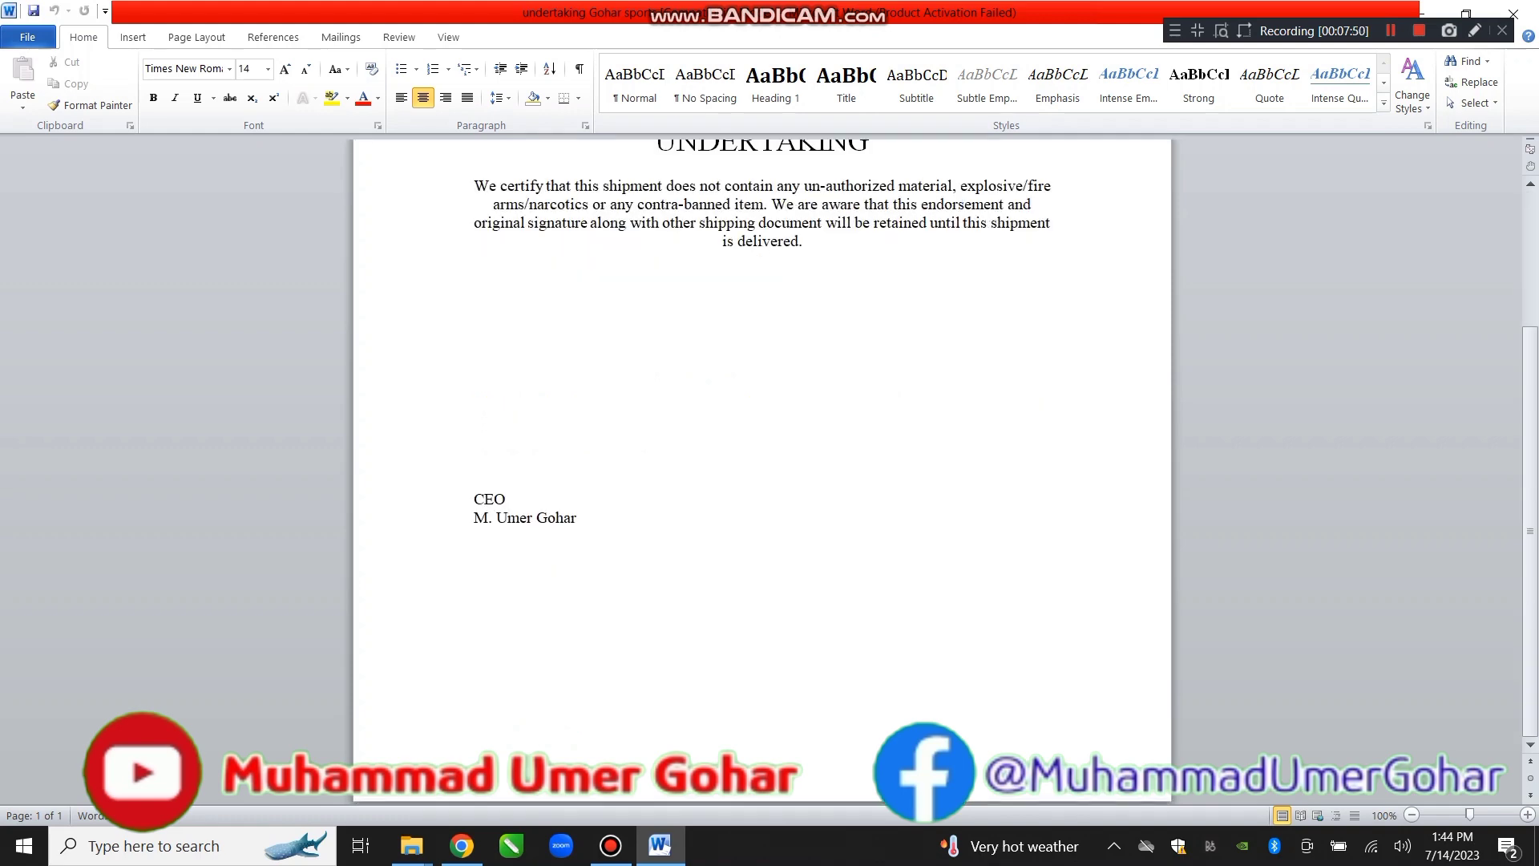
scroll(762, 473, "up", 3)
scroll(762, 473, "down", 3)
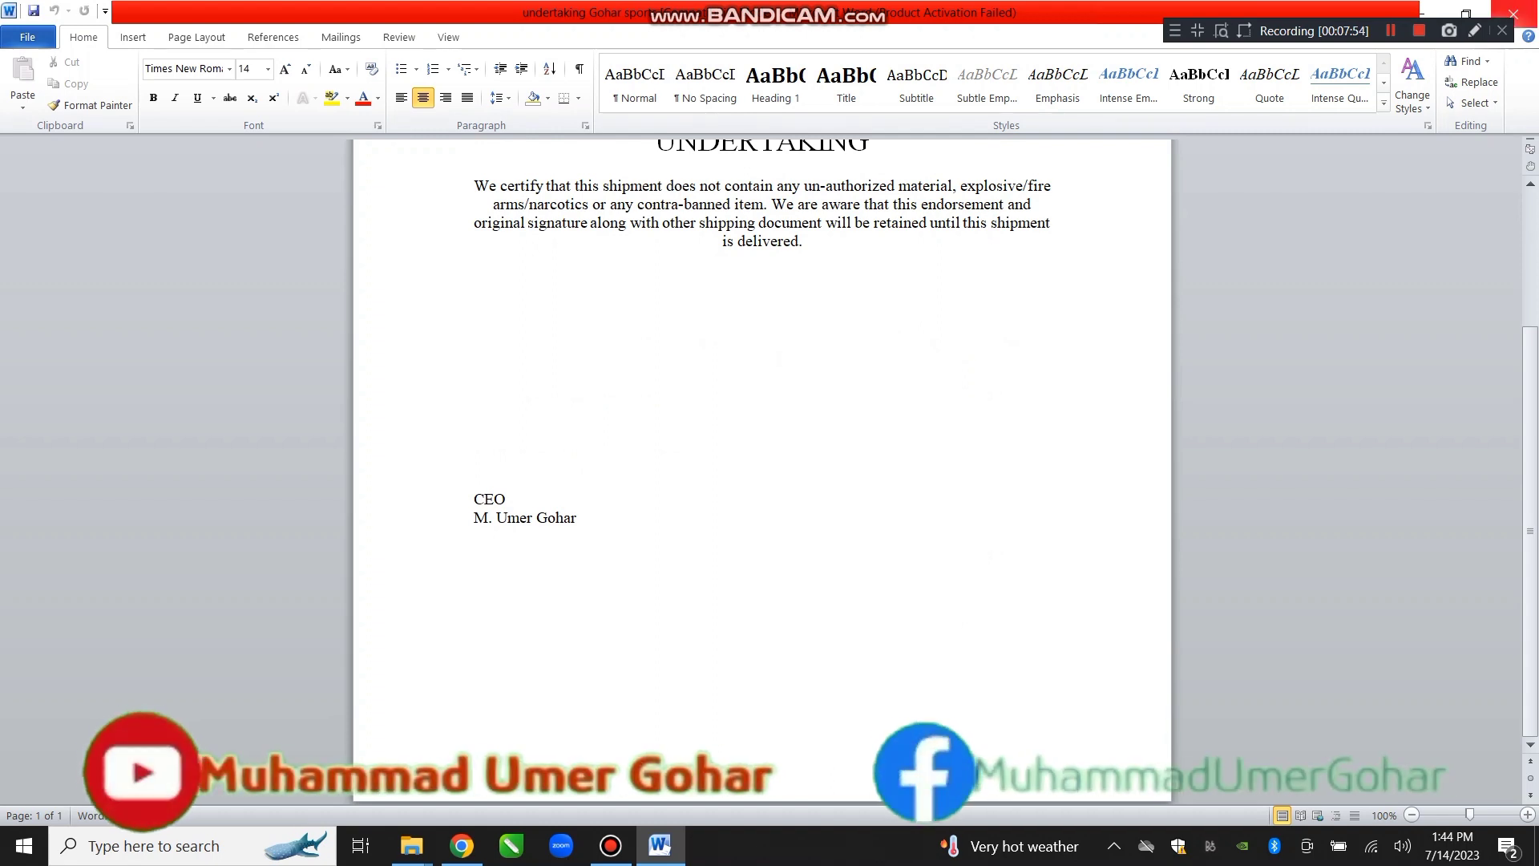